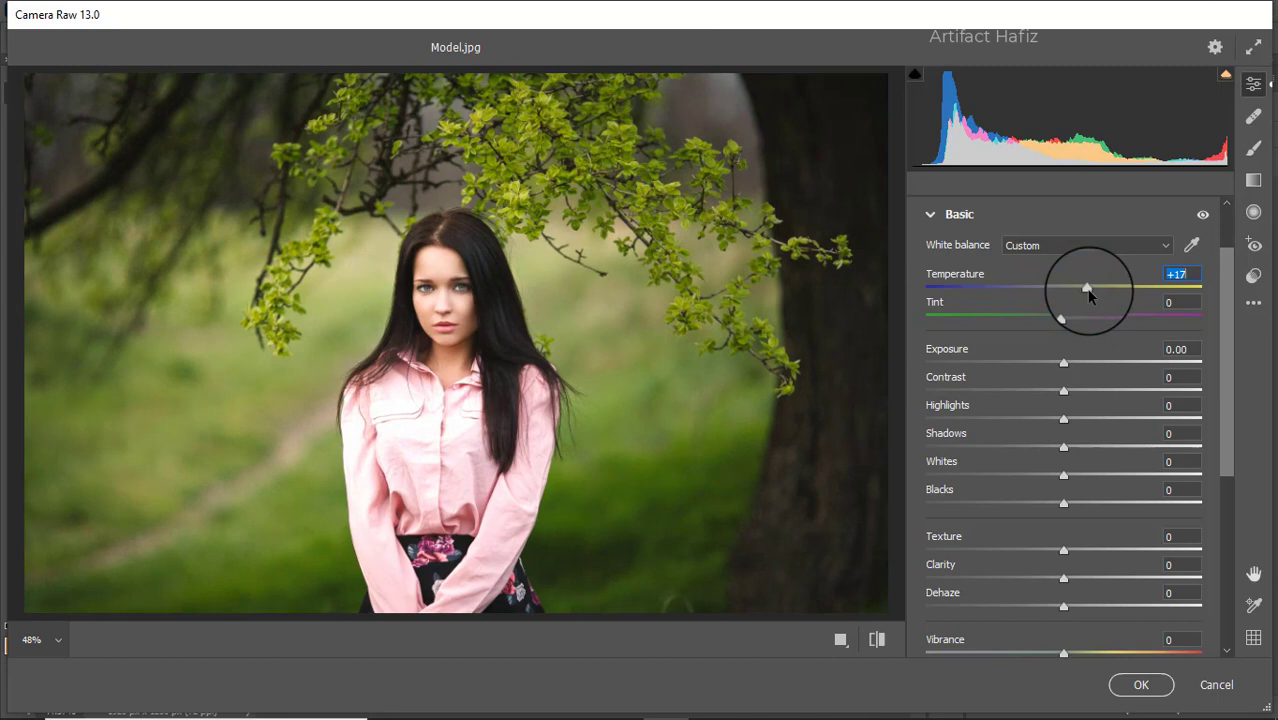
# Set the tint to -2, exposure to -0.15, contrast to +7, highlights to -39, shadows to +13, whites to +9 and blacks to -18.
pyautogui.moveTo(1063, 318); pyautogui.dragTo(1061, 365)
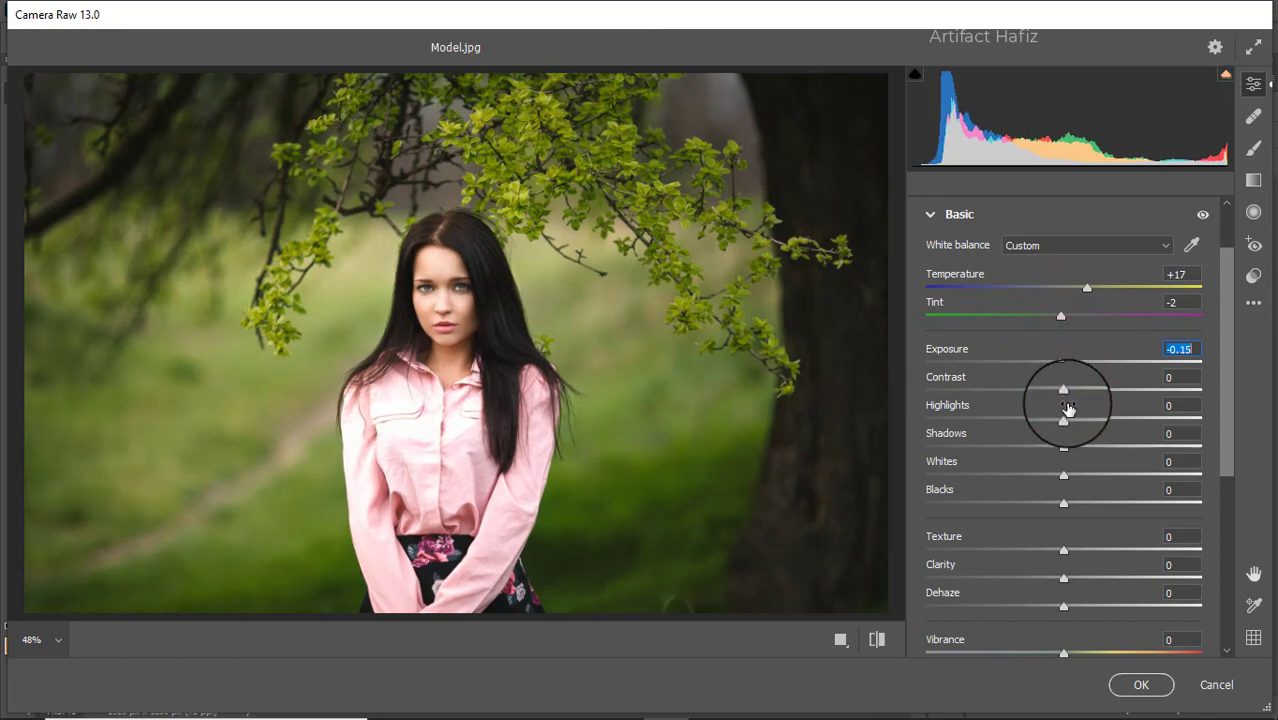
pyautogui.moveTo(1064, 418)
pyautogui.mouseDown()
pyautogui.moveTo(995, 423)
pyautogui.moveTo(1048, 417)
pyautogui.moveTo(1016, 418)
pyautogui.moveTo(1072, 396)
pyautogui.mouseUp()
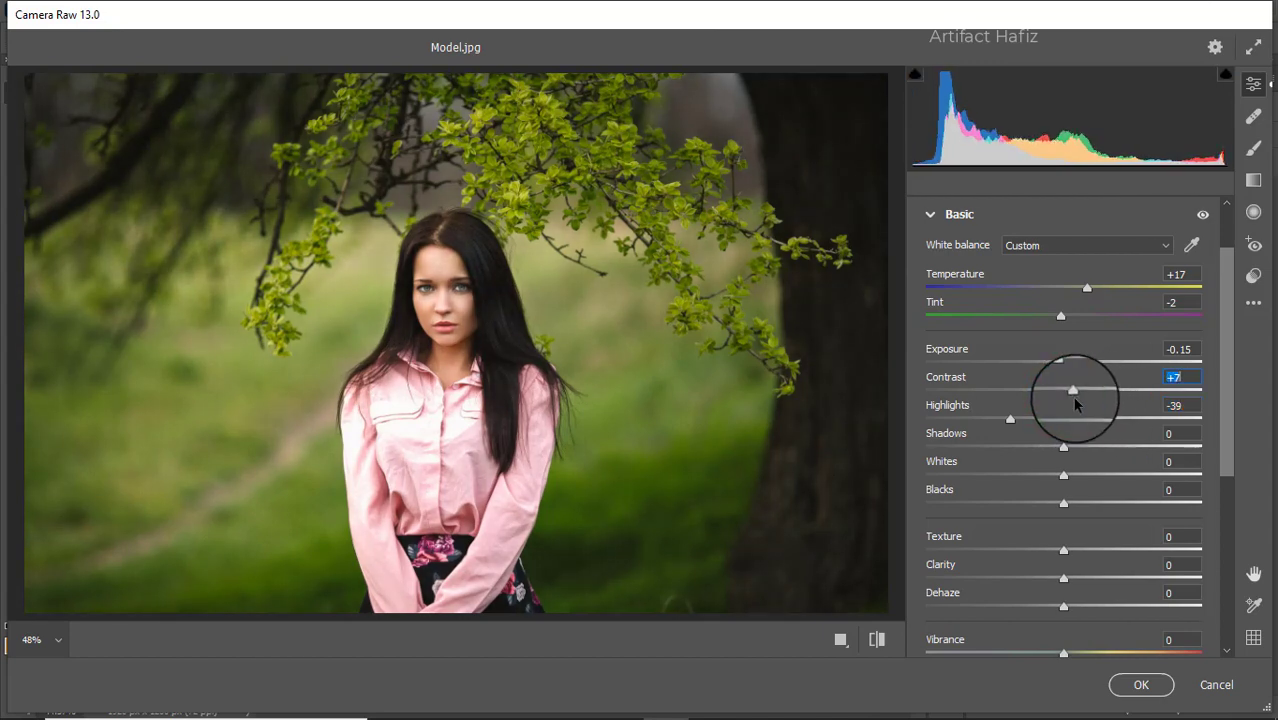
pyautogui.moveTo(1064, 446); pyautogui.dragTo(1038, 508)
# Set the texture to +4, clarity to +2, dehaze to +1, vibrance to +51 and saturation to -5.
pyautogui.scroll(-1, 1079, 507)
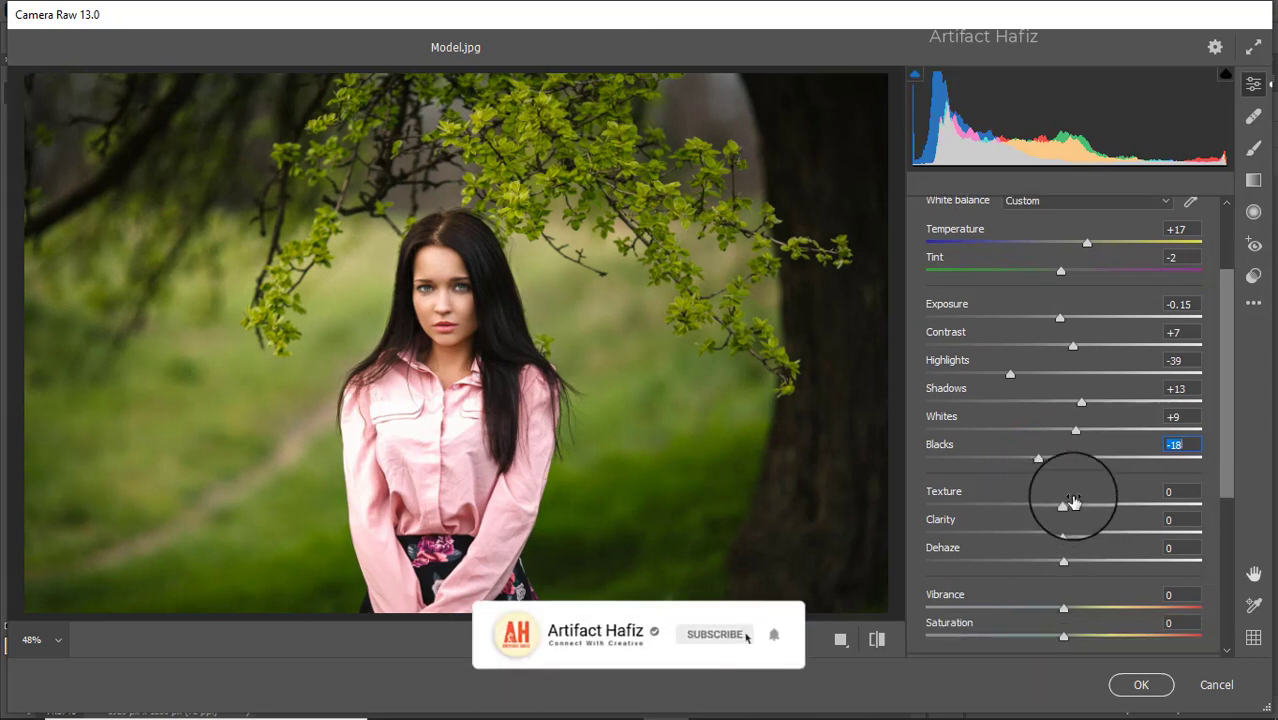
pyautogui.moveTo(1064, 504); pyautogui.dragTo(1133, 610)
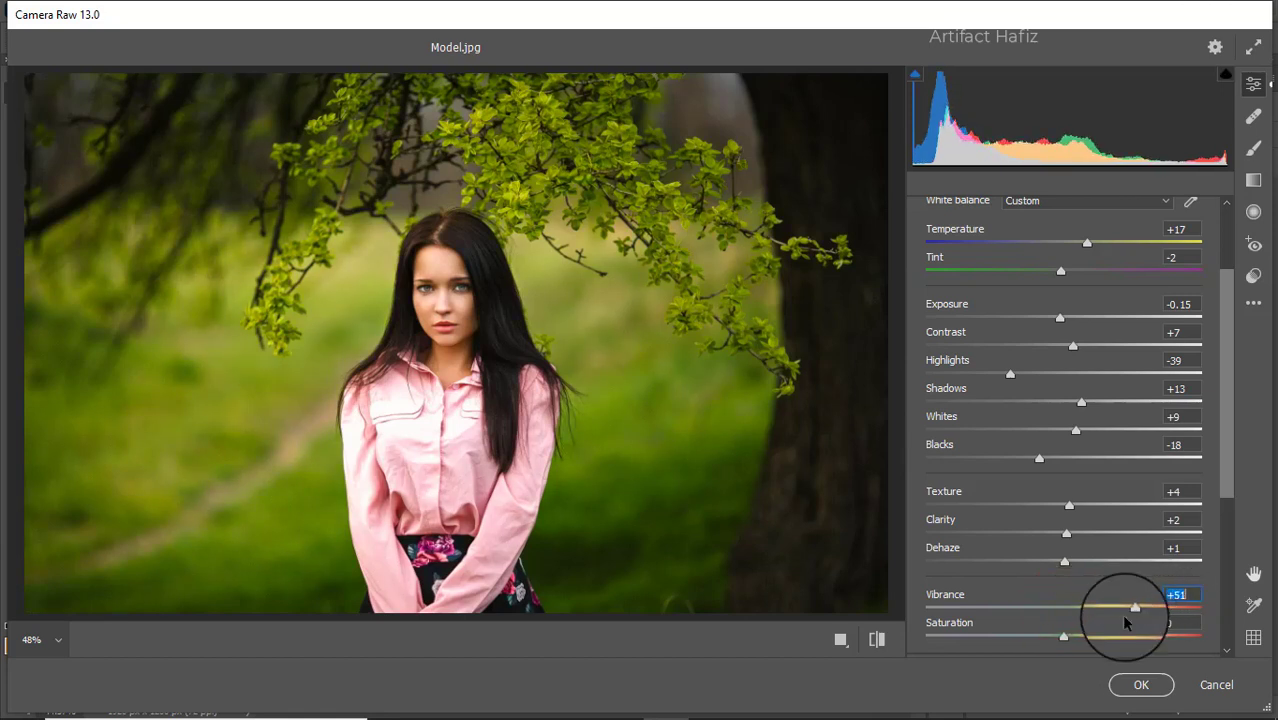
pyautogui.moveTo(1066, 640); pyautogui.dragTo(1055, 638)
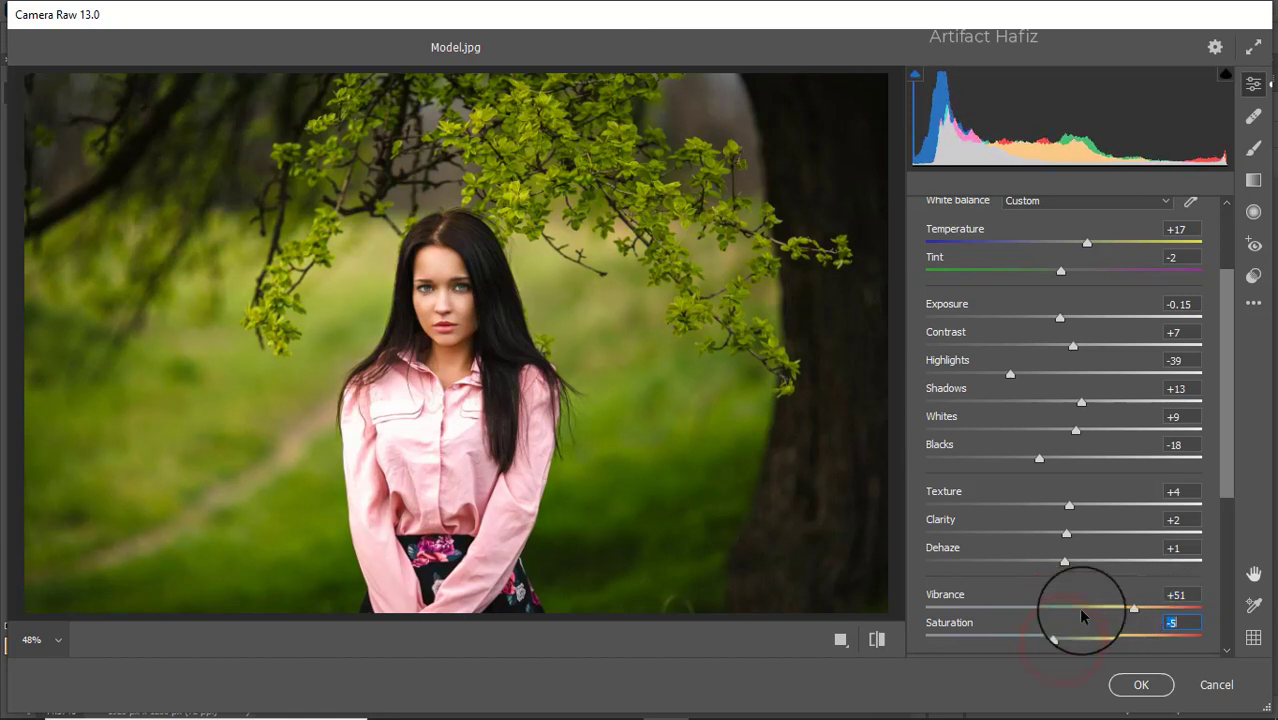
# Raise the blue channel curve's black point to output 9 and add a point at input 66, output 65.
pyautogui.scroll(-3, 1080, 560)
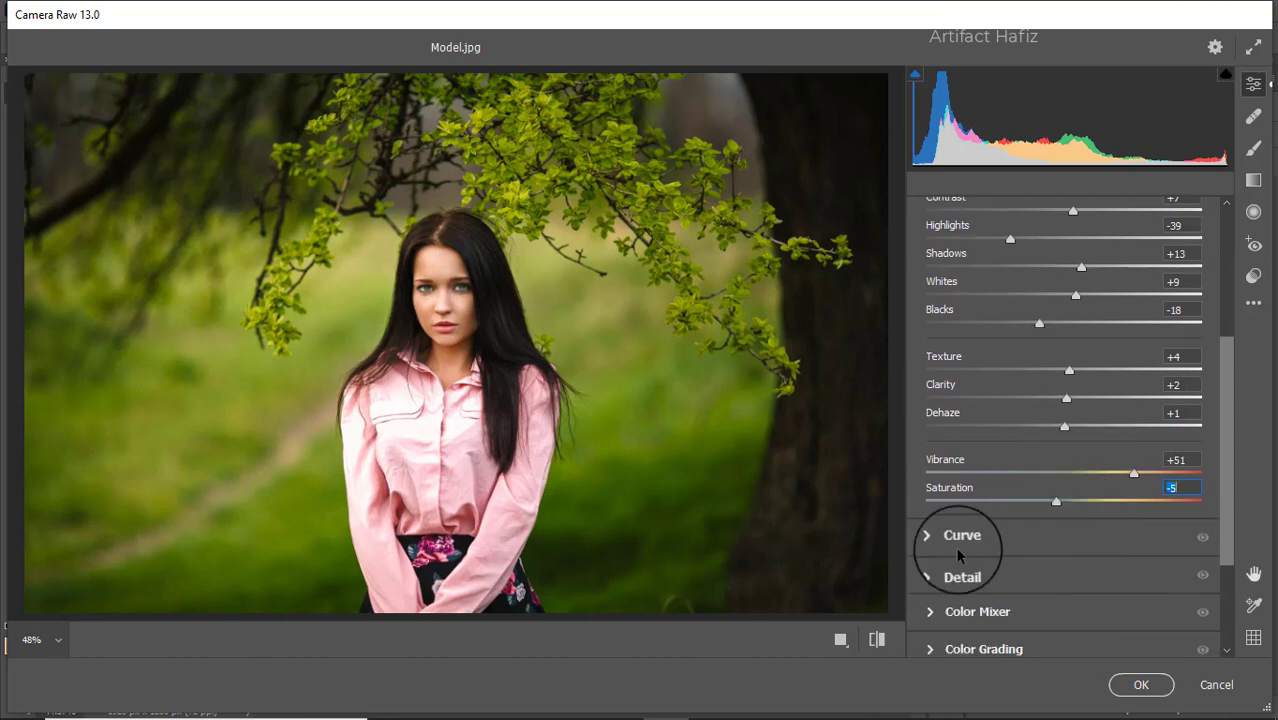
pyautogui.click(958, 537)
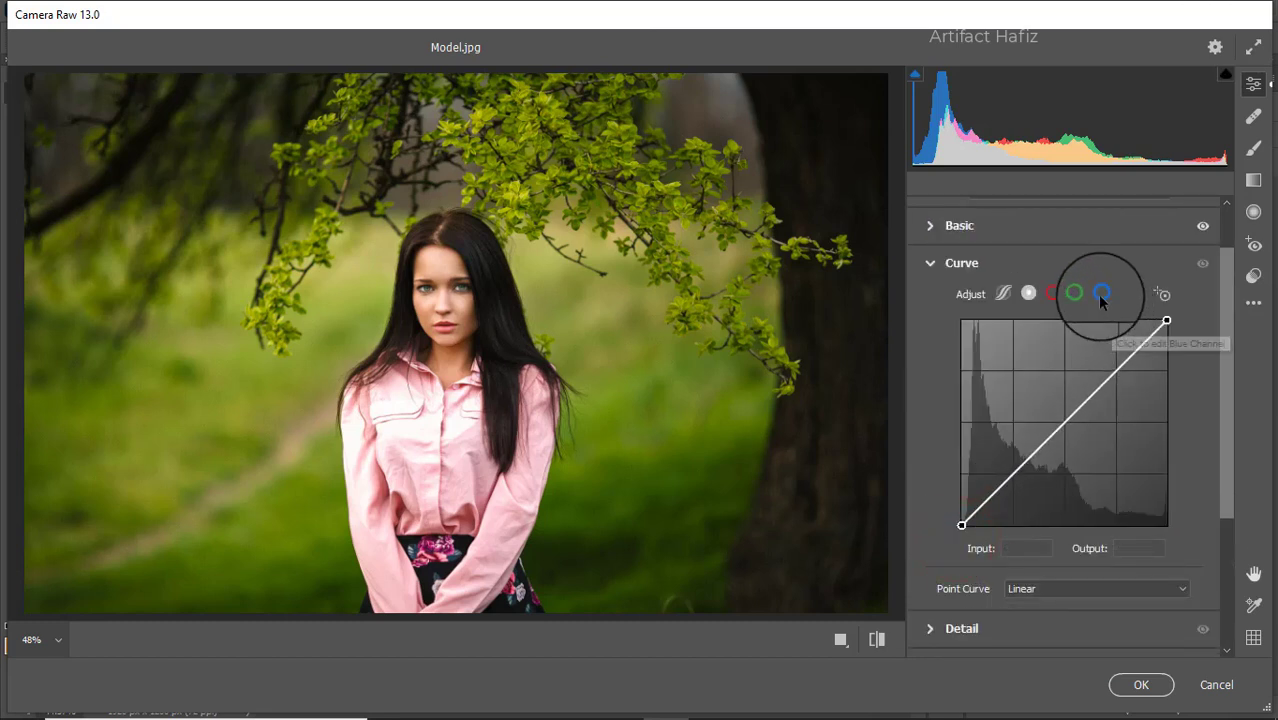
pyautogui.click(1100, 296)
pyautogui.moveTo(957, 527); pyautogui.dragTo(963, 518)
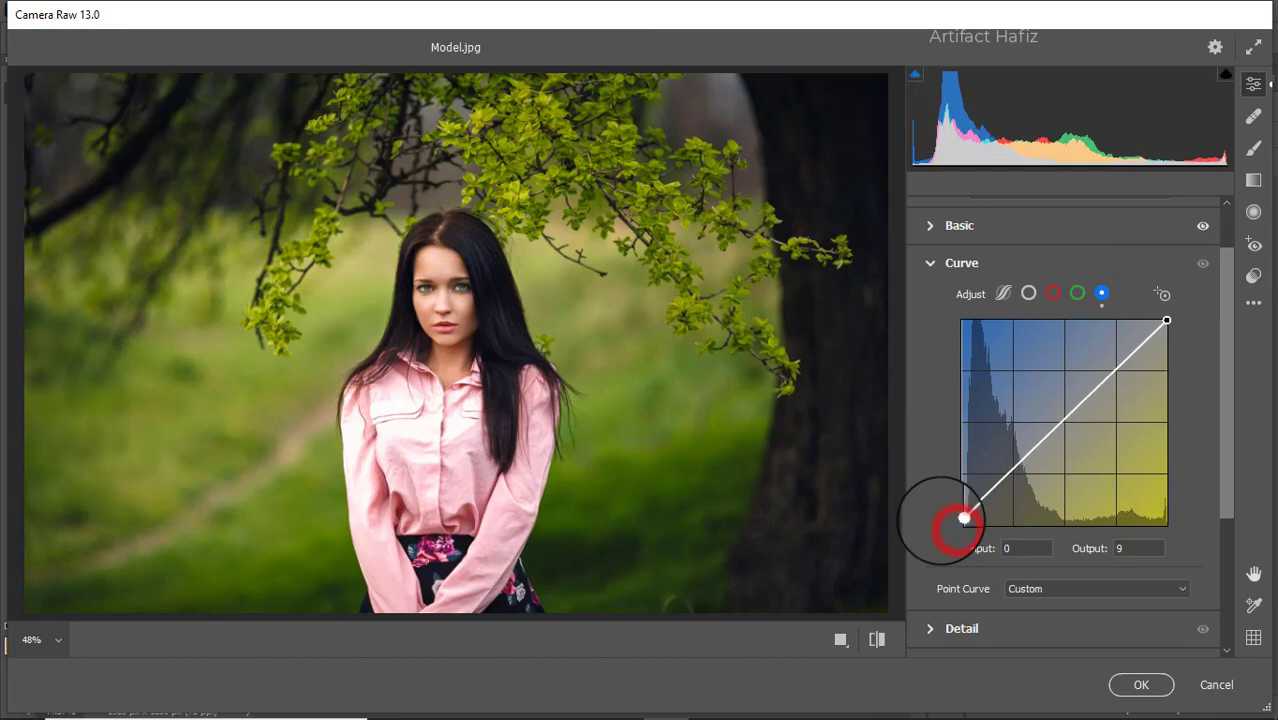
pyautogui.moveTo(1012, 467); pyautogui.dragTo(1014, 473)
# Set the detail sharpening to 9, noise reduction to 5 and color noise reduction to 18.
pyautogui.scroll(-3, 1052, 455)
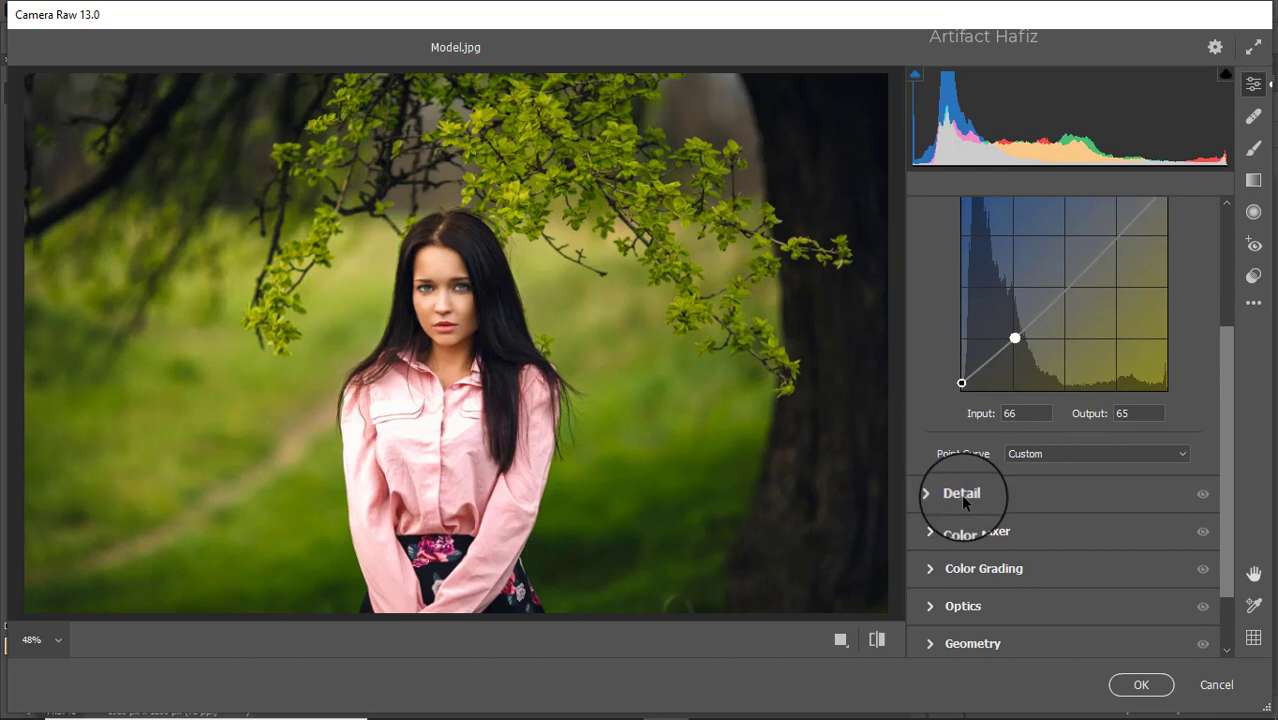
pyautogui.click(962, 495)
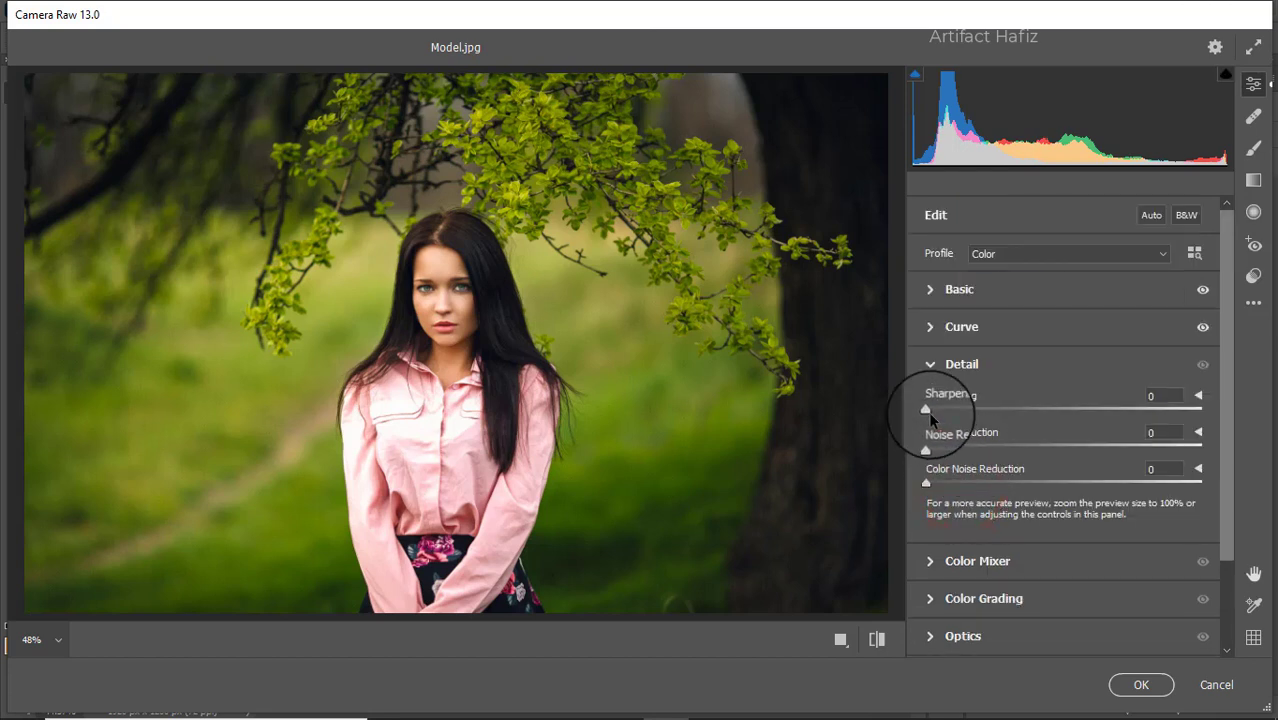
pyautogui.moveTo(928, 410); pyautogui.dragTo(975, 485)
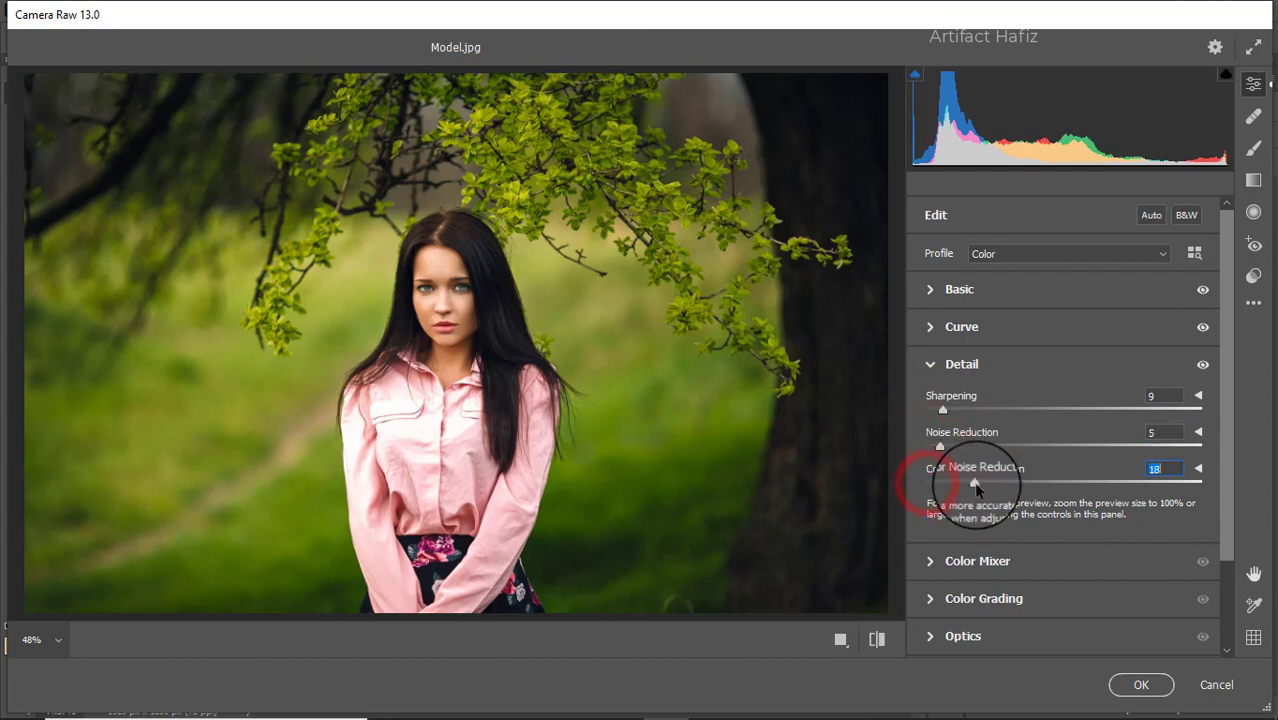
# Set the color mixer saturation to +7 for reds, -3 for yellows, -66 for greens, +5 for aquas and +7 for blues.
pyautogui.click(966, 562)
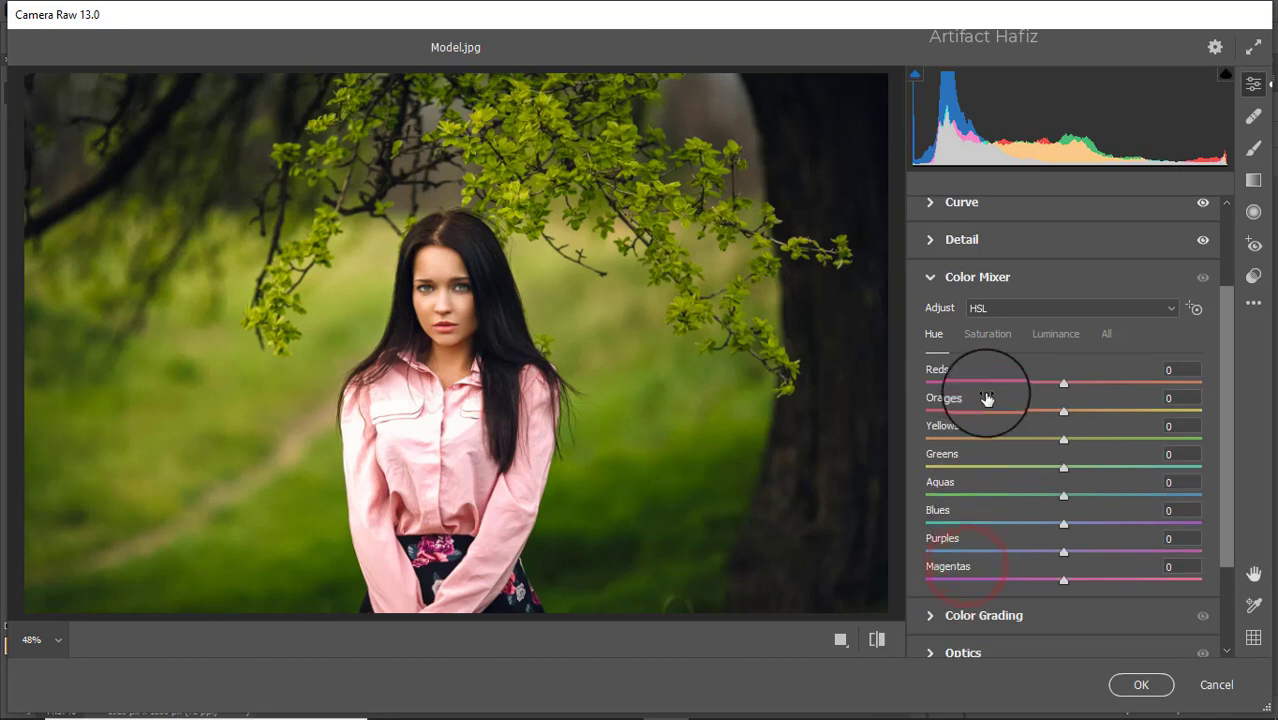
pyautogui.click(986, 336)
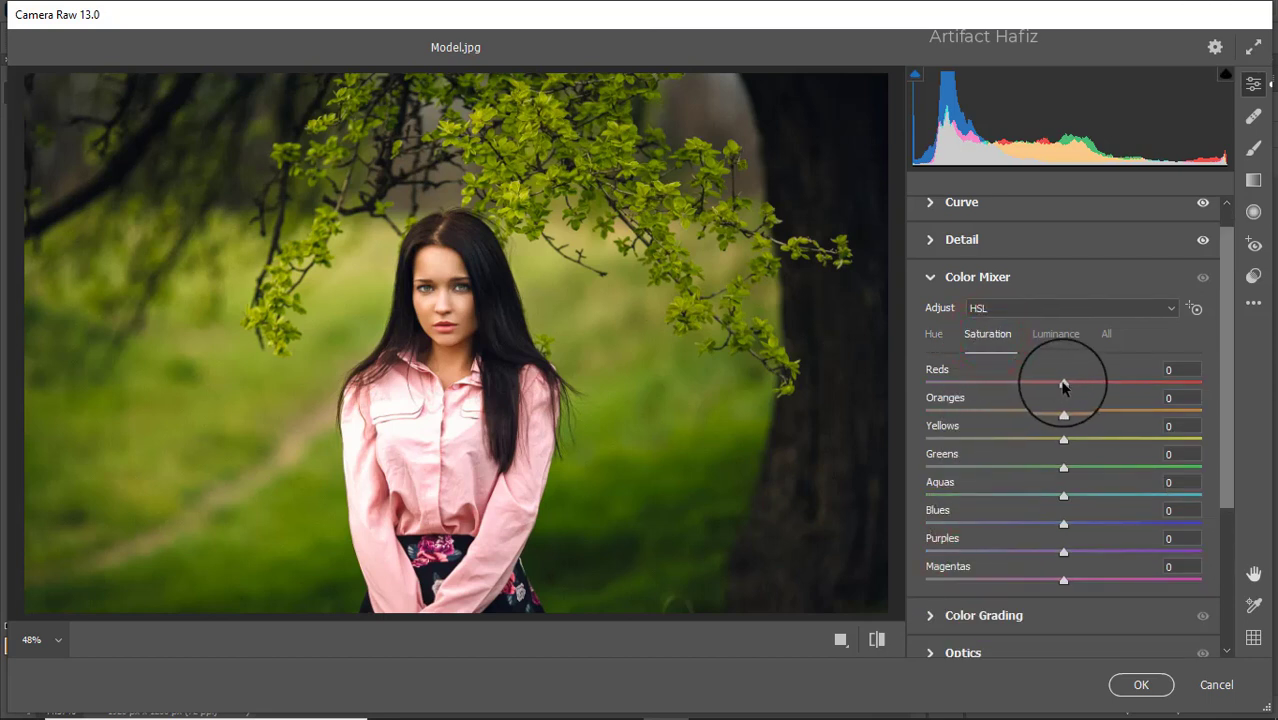
pyautogui.moveTo(1063, 383)
pyautogui.mouseDown()
pyautogui.moveTo(1176, 372)
pyautogui.moveTo(1069, 395)
pyautogui.mouseUp()
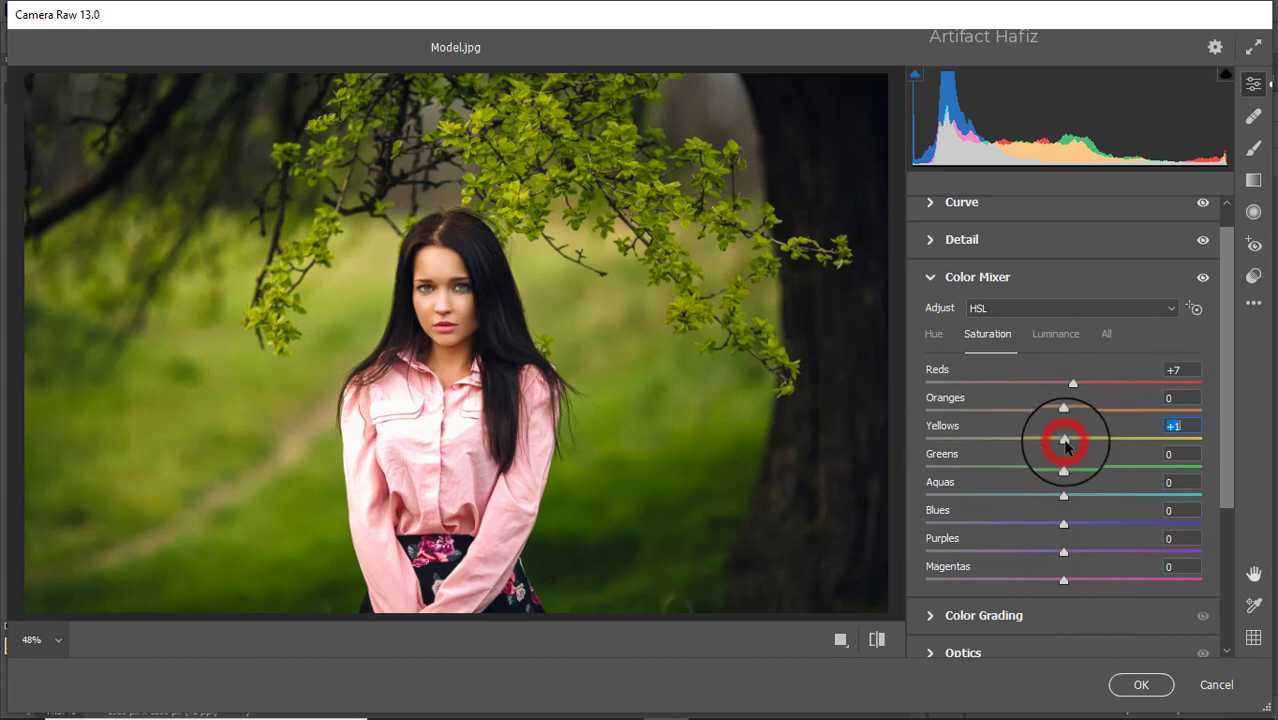
pyautogui.moveTo(1066, 445); pyautogui.dragTo(995, 490)
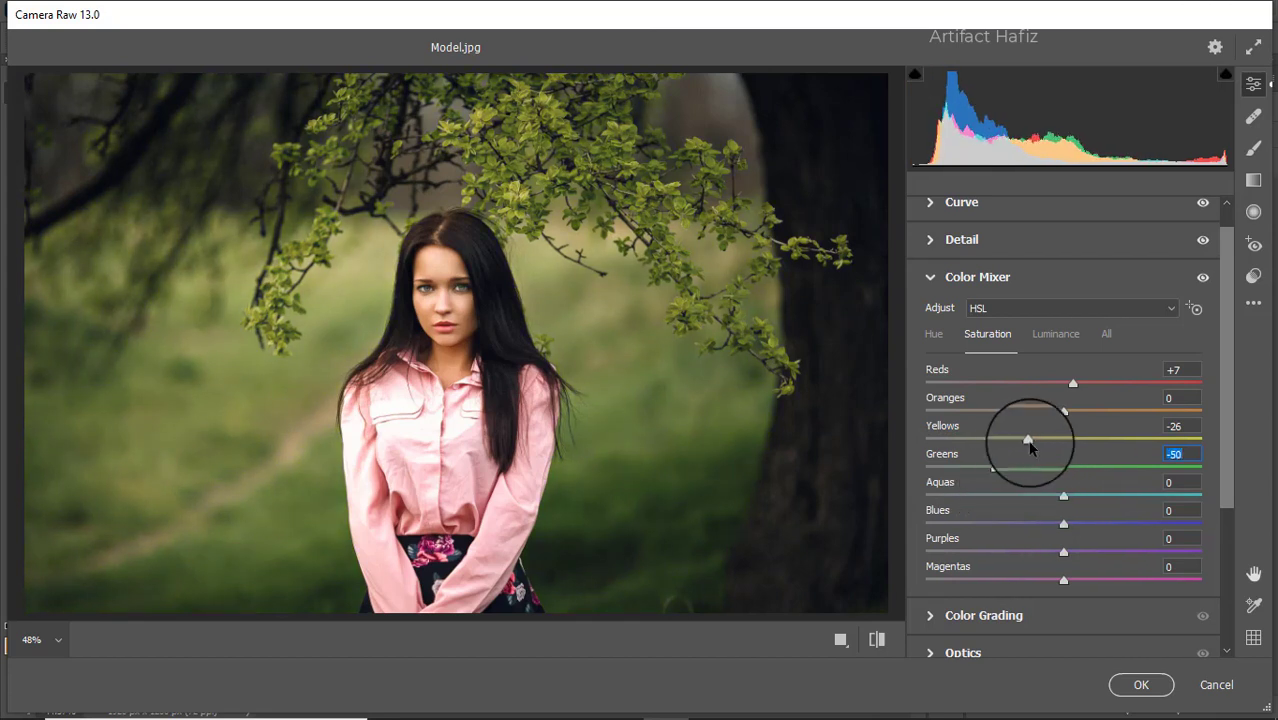
pyautogui.moveTo(1030, 440); pyautogui.dragTo(1063, 452)
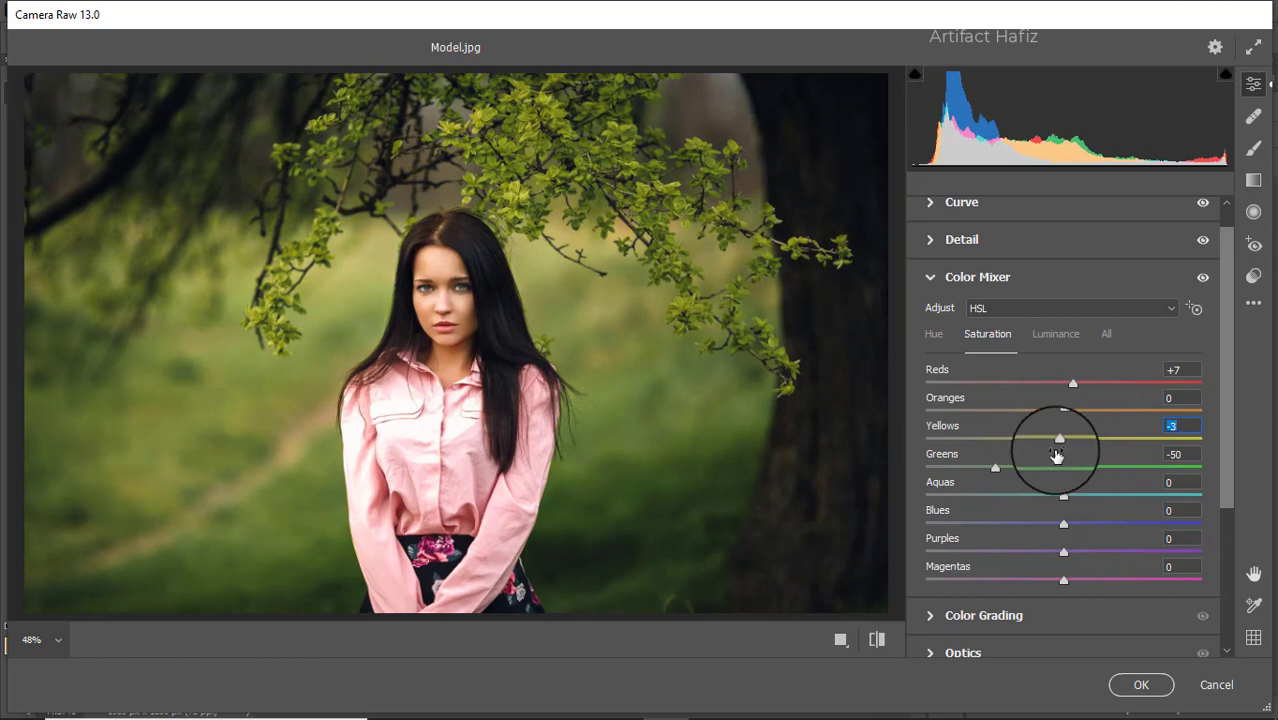
pyautogui.moveTo(995, 469); pyautogui.dragTo(950, 466)
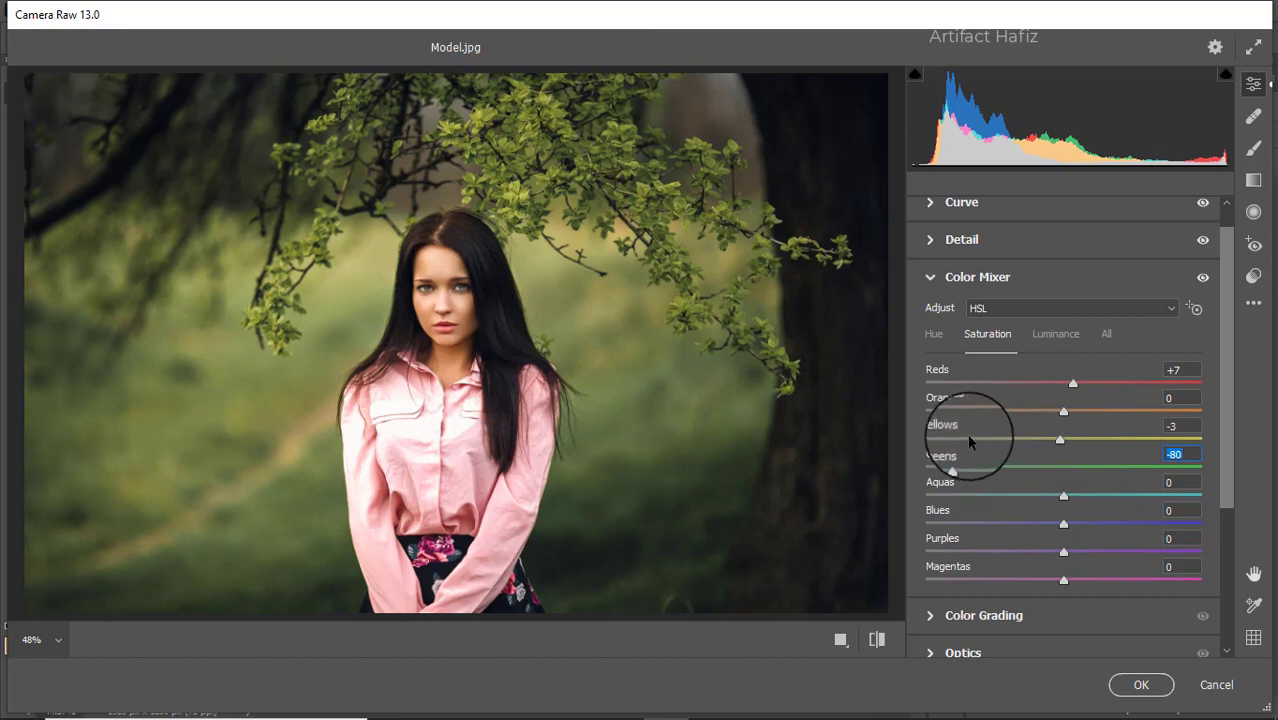
pyautogui.moveTo(958, 458)
pyautogui.mouseDown()
pyautogui.moveTo(1018, 462)
pyautogui.moveTo(978, 467)
pyautogui.mouseUp()
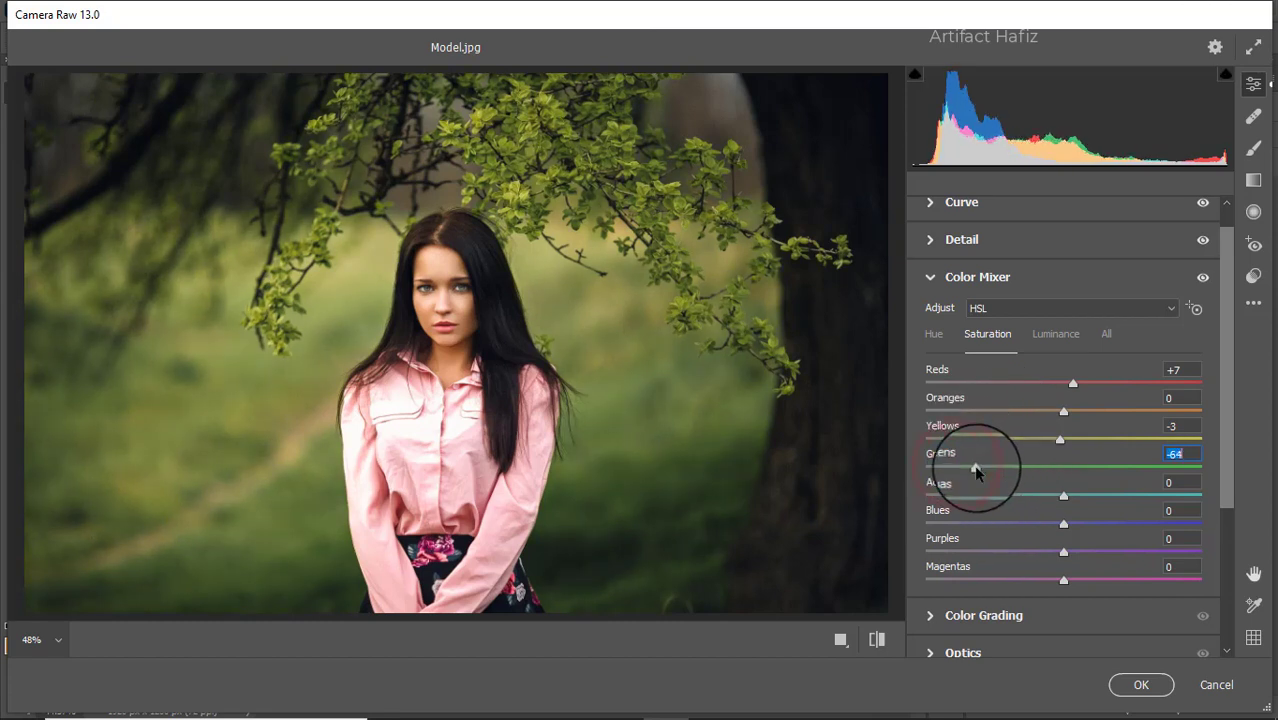
pyautogui.moveTo(1061, 497); pyautogui.dragTo(1073, 525)
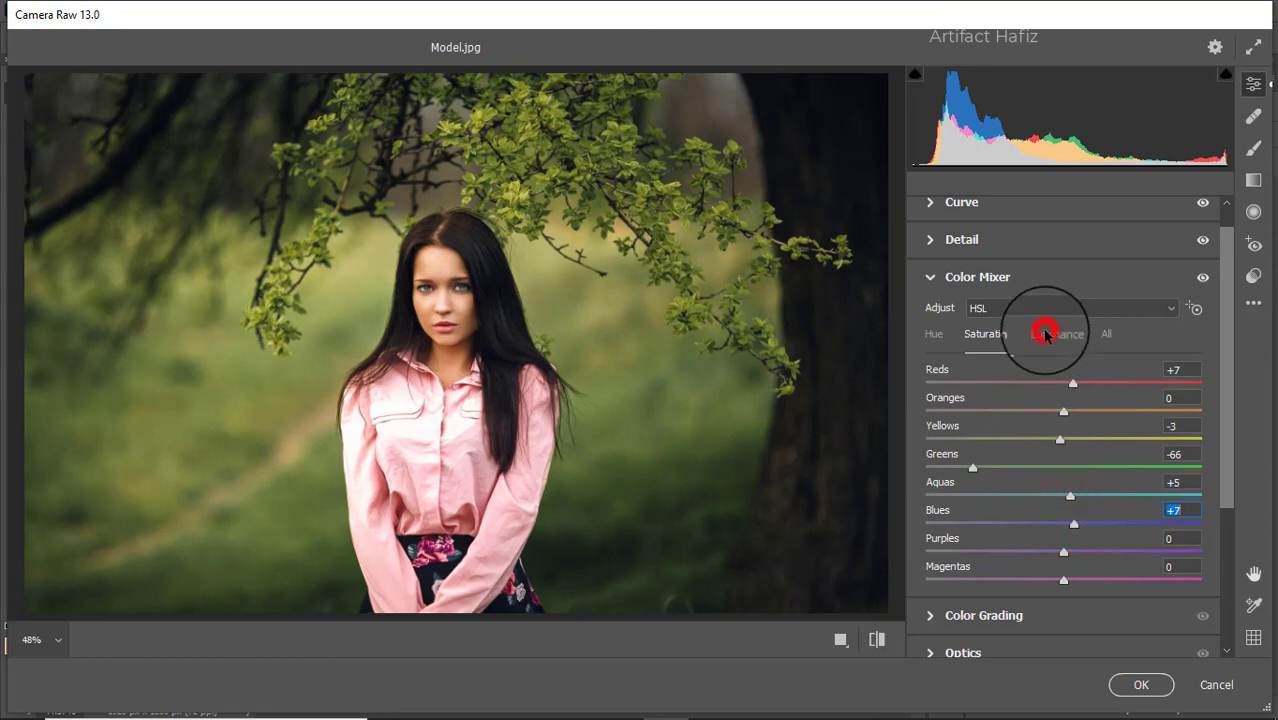
# Set the color mixer luminance to -4 for reds, +4 for yellows and +95 for greens.
pyautogui.click(1044, 335)
pyautogui.moveTo(1087, 472); pyautogui.dragTo(1196, 468)
pyautogui.click(1064, 441)
pyautogui.moveTo(1064, 445); pyautogui.dragTo(1053, 408)
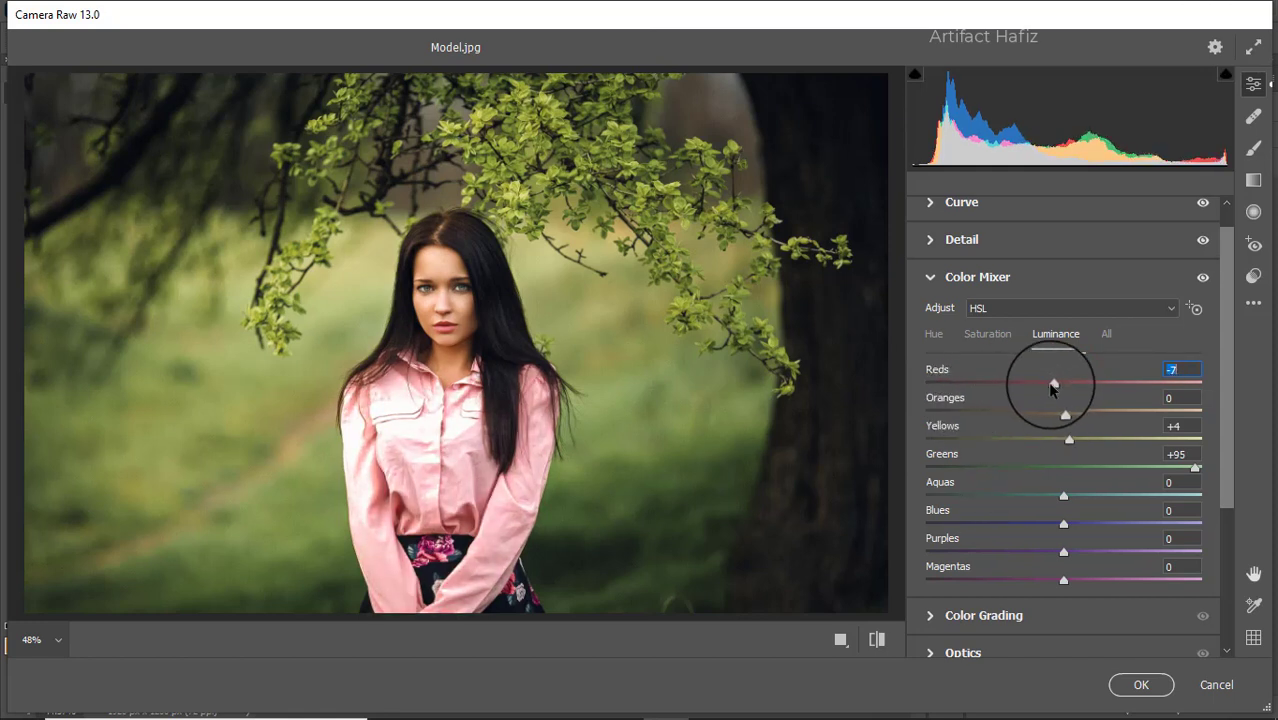
pyautogui.moveTo(1053, 389); pyautogui.dragTo(1057, 385)
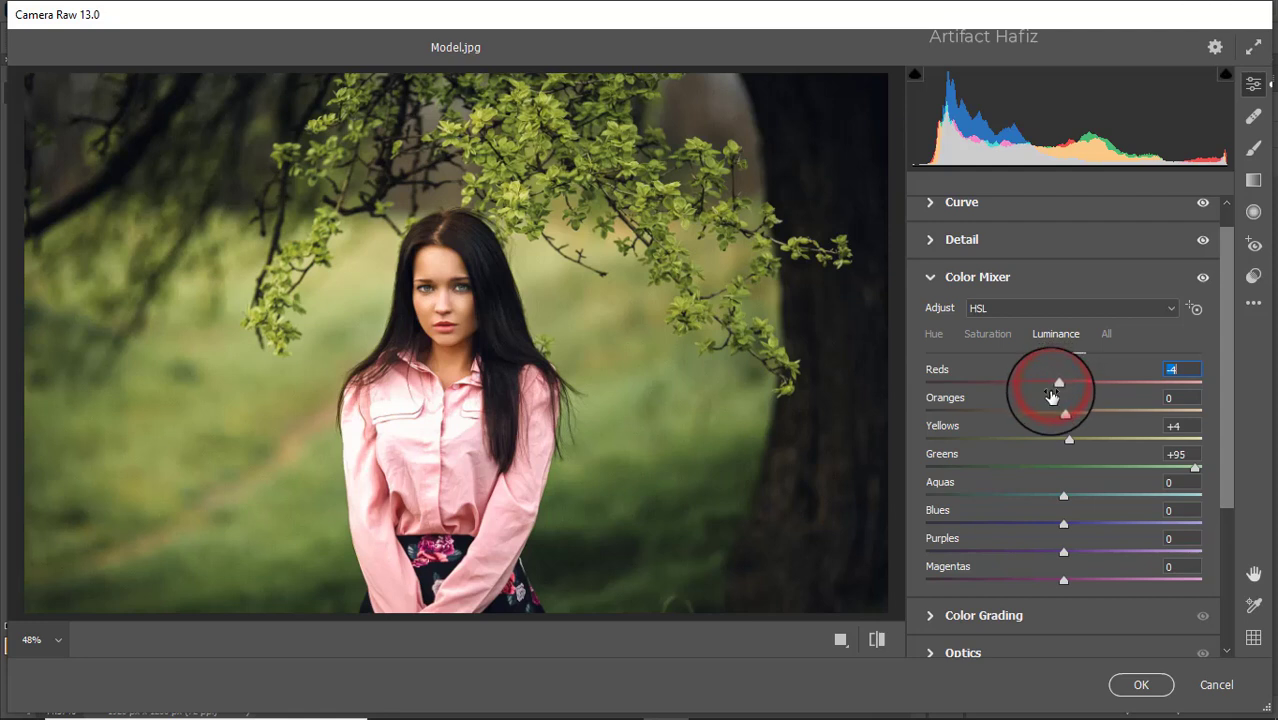
# Set the color mixer hue to -65 for aquas, -86 for blues, -100 for greens and +100 for yellows.
pyautogui.click(931, 336)
pyautogui.moveTo(1063, 497); pyautogui.dragTo(974, 495)
pyautogui.moveTo(1063, 522); pyautogui.dragTo(942, 524)
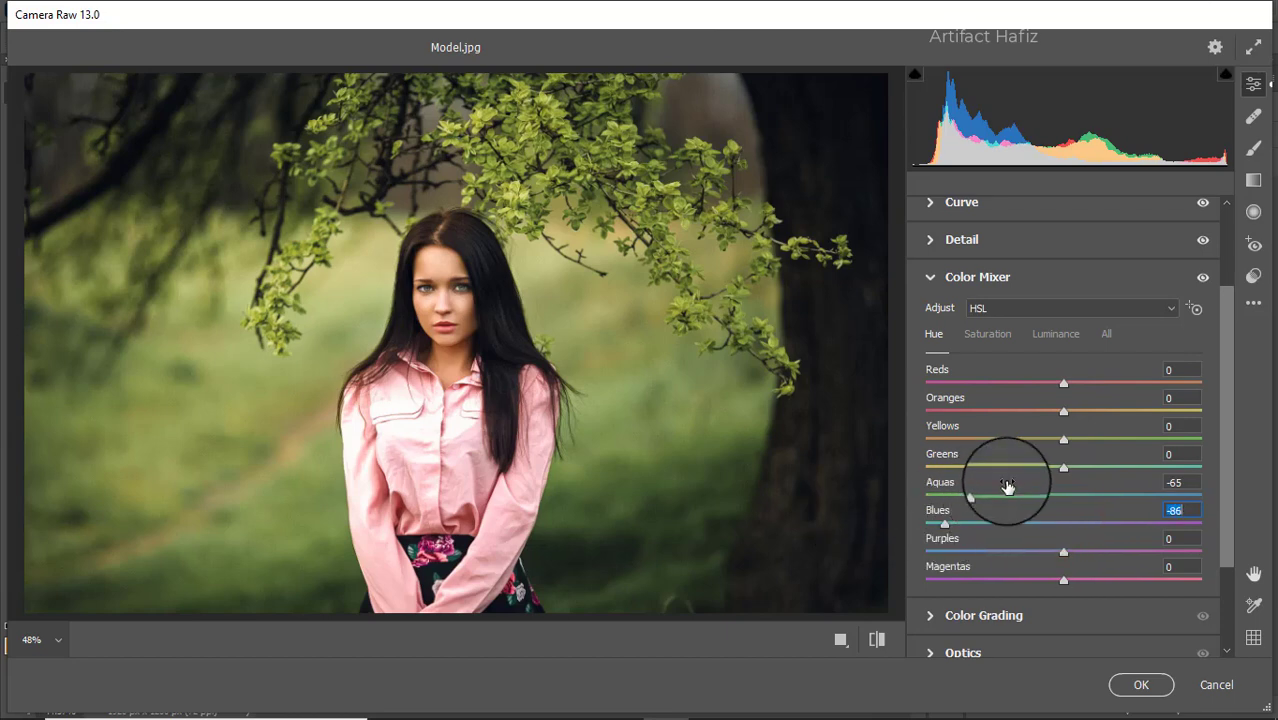
pyautogui.moveTo(1065, 474); pyautogui.dragTo(1040, 500)
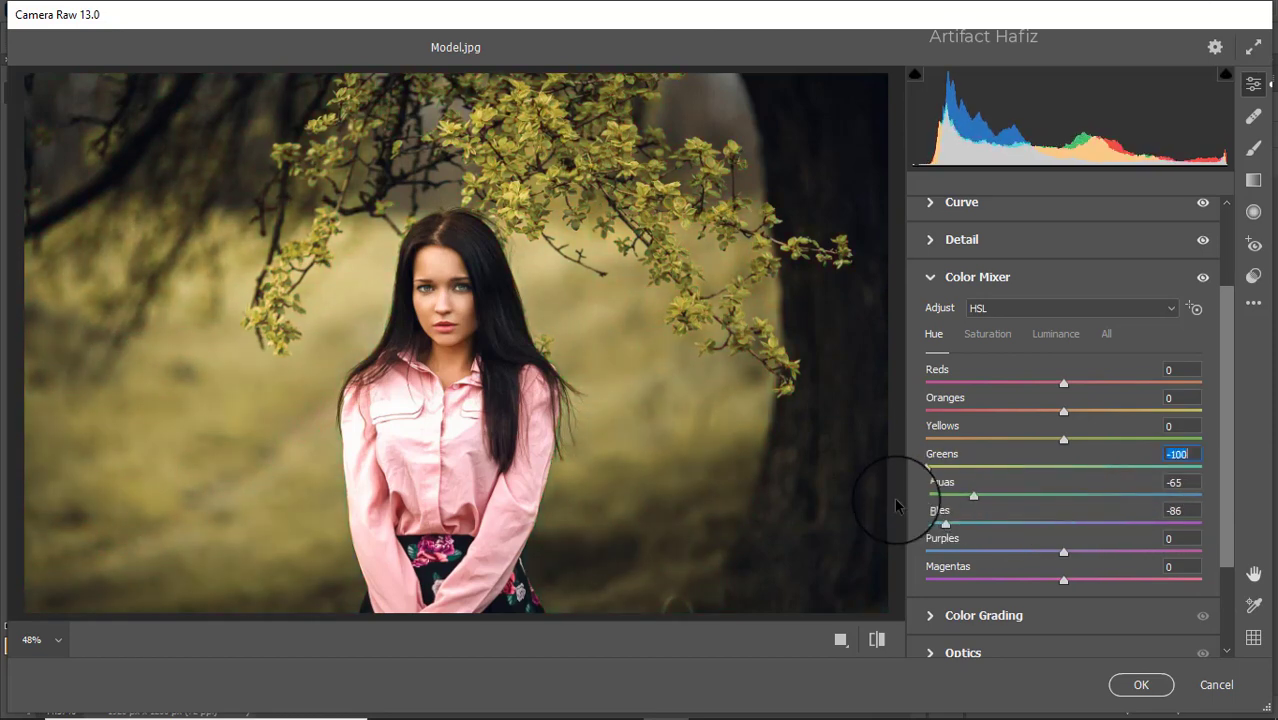
pyautogui.moveTo(1062, 440); pyautogui.dragTo(1246, 470)
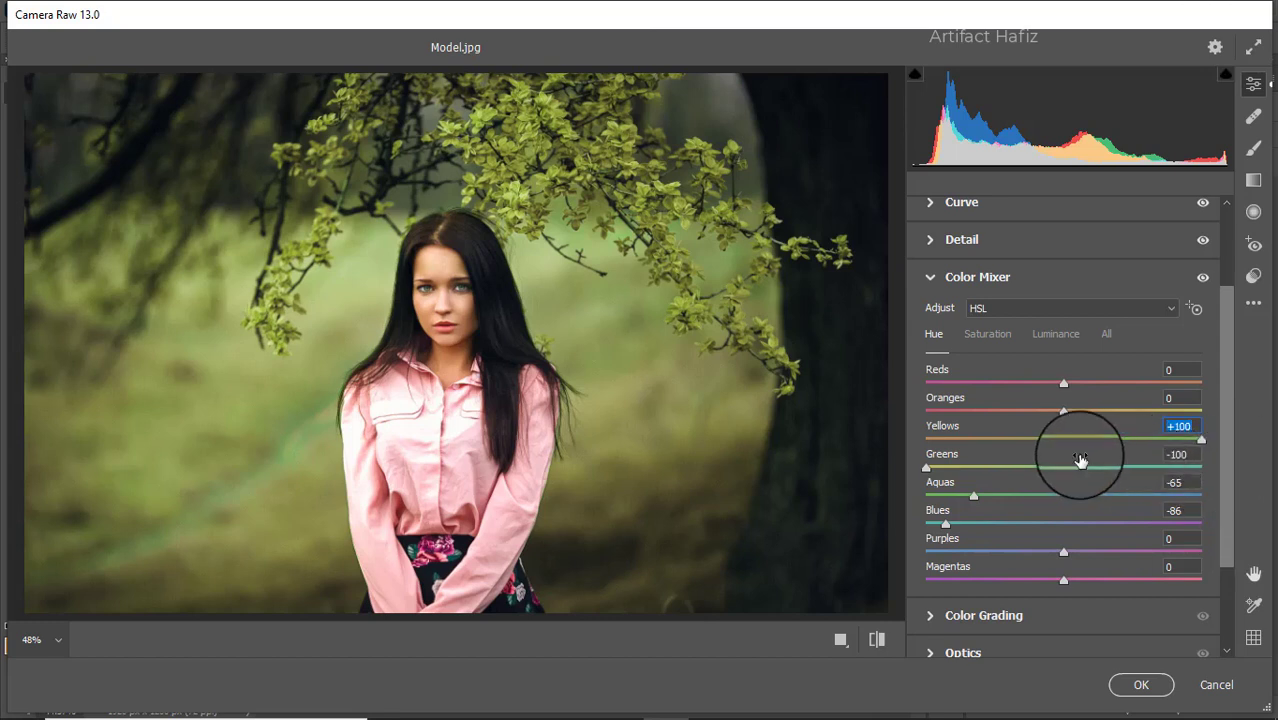
# Color grade the photo with a slight blue tint in the shadows and a slight green tint in the highlights.
pyautogui.scroll(-3, 1070, 458)
pyautogui.click(965, 490)
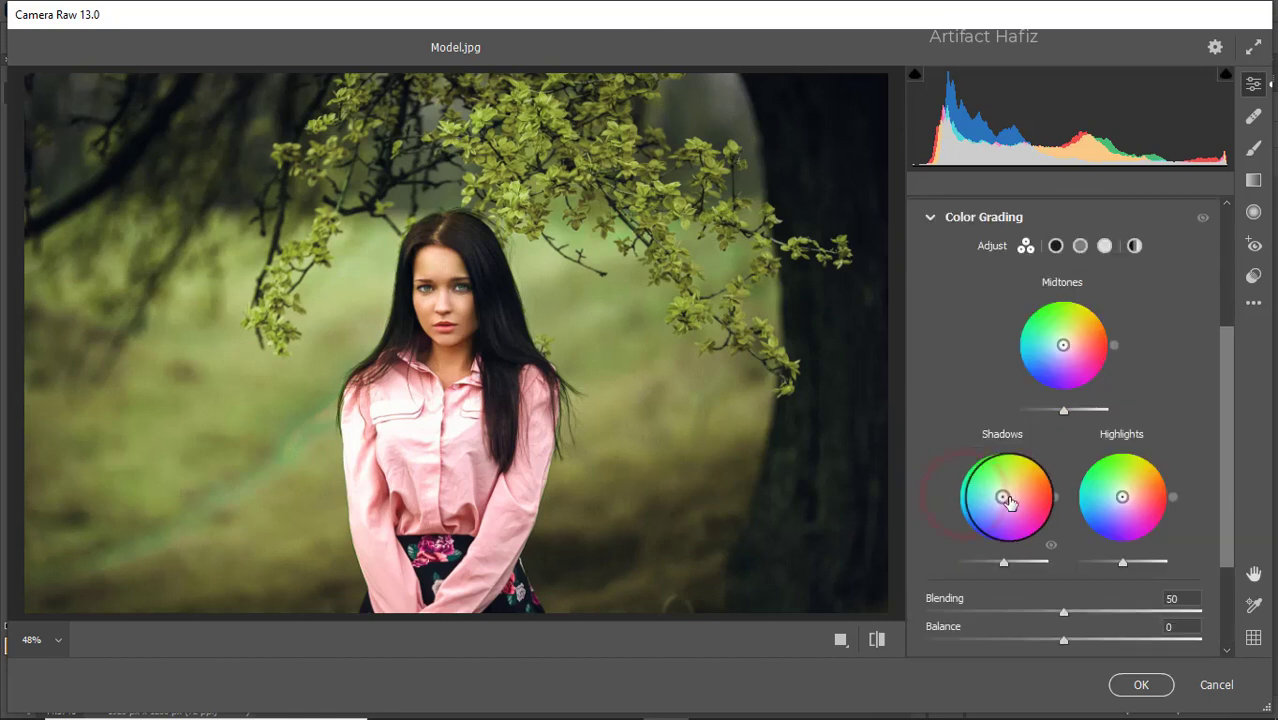
pyautogui.moveTo(965, 533); pyautogui.dragTo(926, 393)
pyautogui.moveTo(1063, 345); pyautogui.dragTo(1070, 300)
# Add a vignetting effect of +9 with the Highlight Priority style.
pyautogui.scroll(-3, 1071, 295)
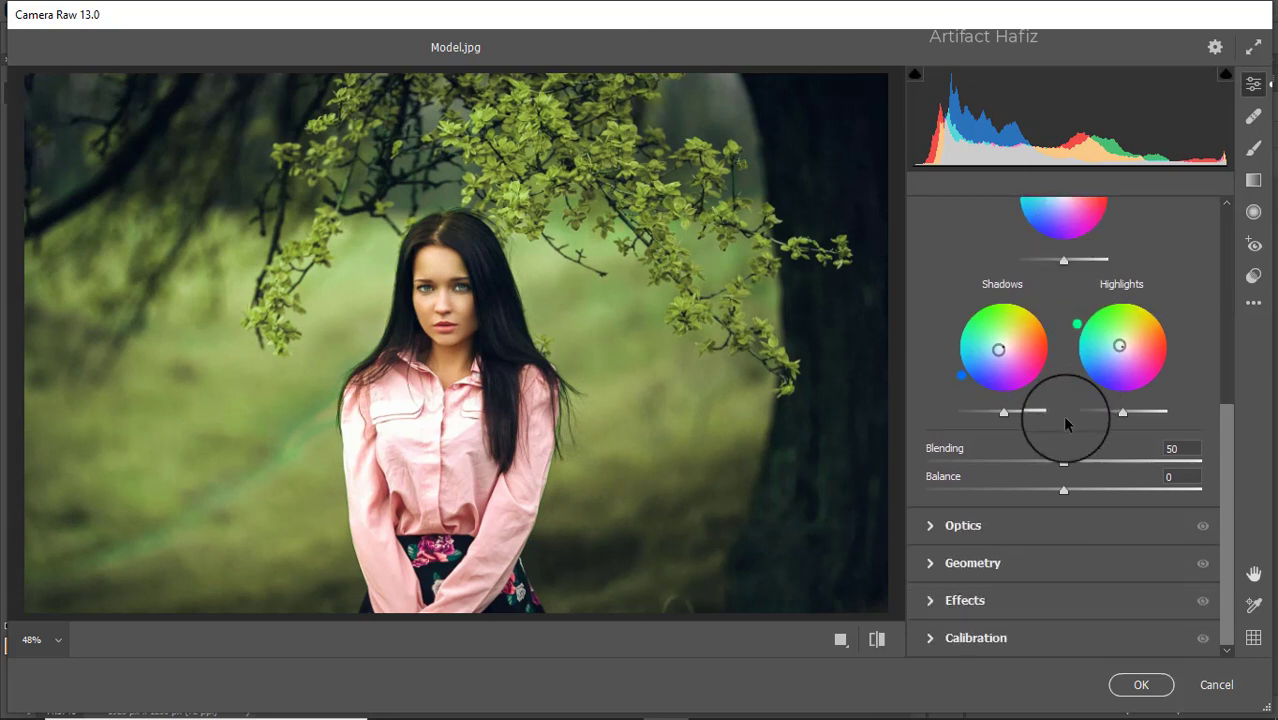
pyautogui.click(965, 600)
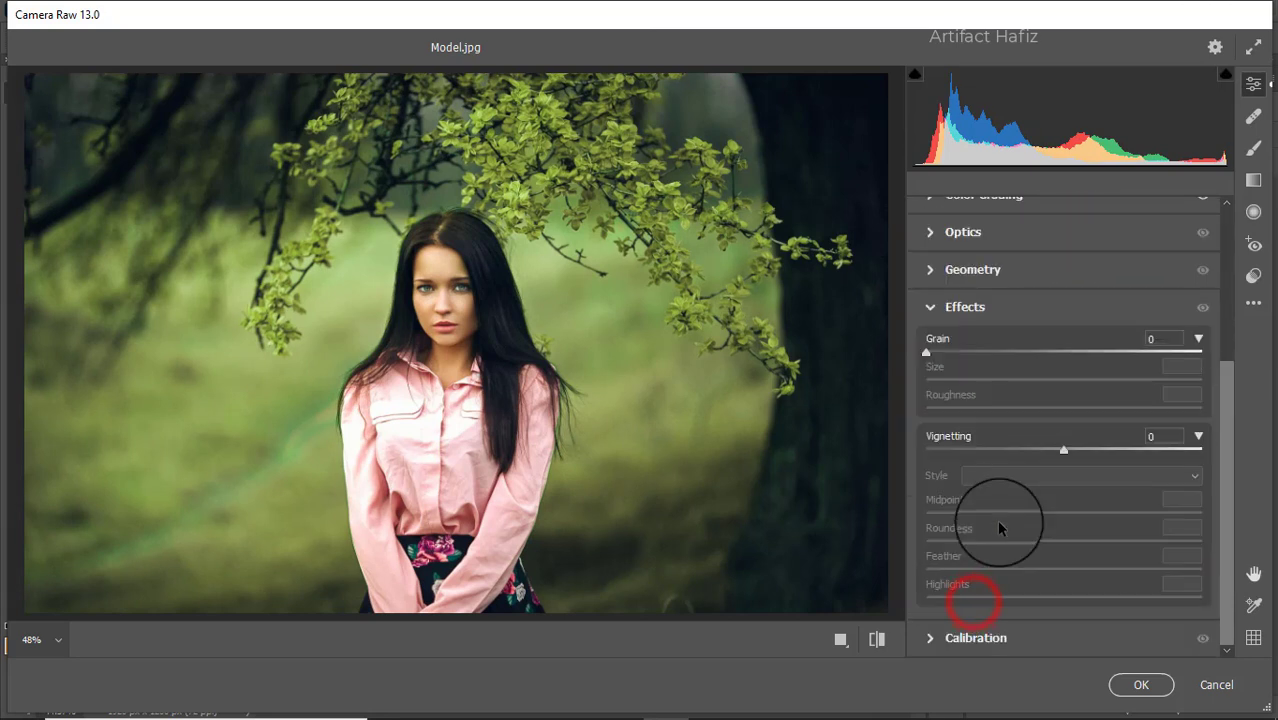
pyautogui.moveTo(1064, 453); pyautogui.dragTo(1078, 455)
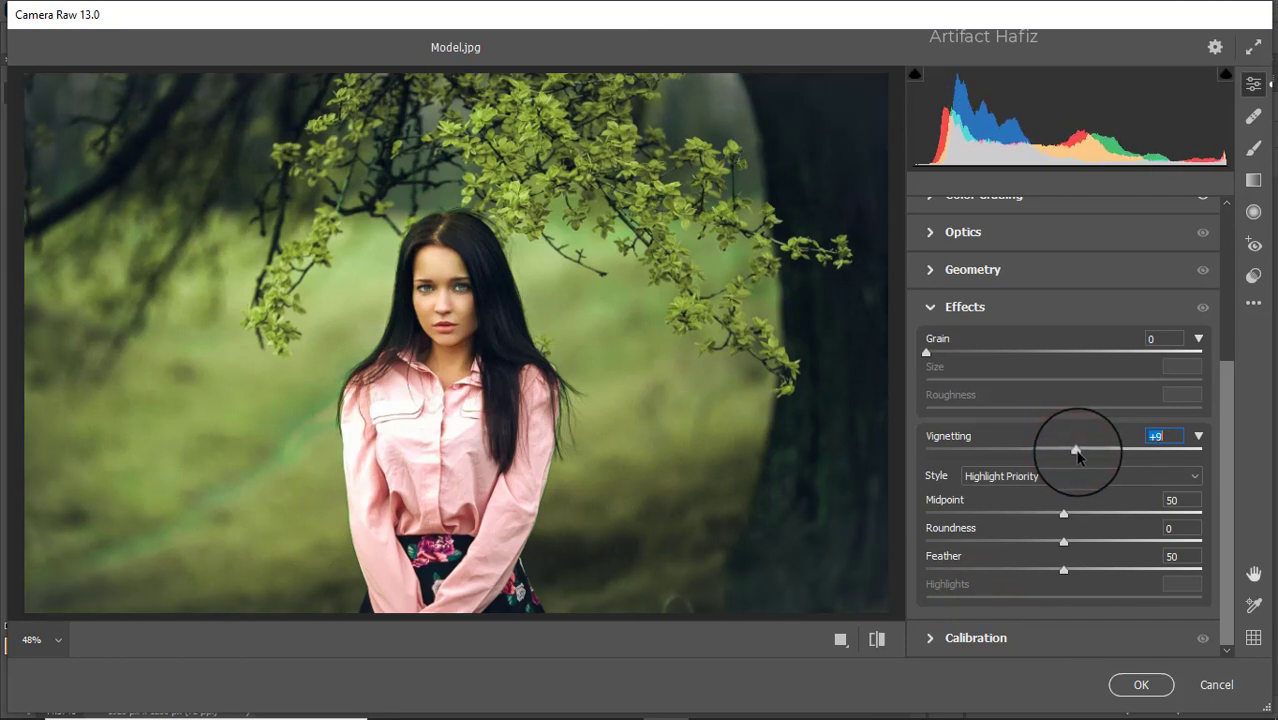
# Calibrate the primaries' saturation to +45 for green, -26 for red and -14 for blue.
pyautogui.click(985, 634)
pyautogui.click(1065, 557)
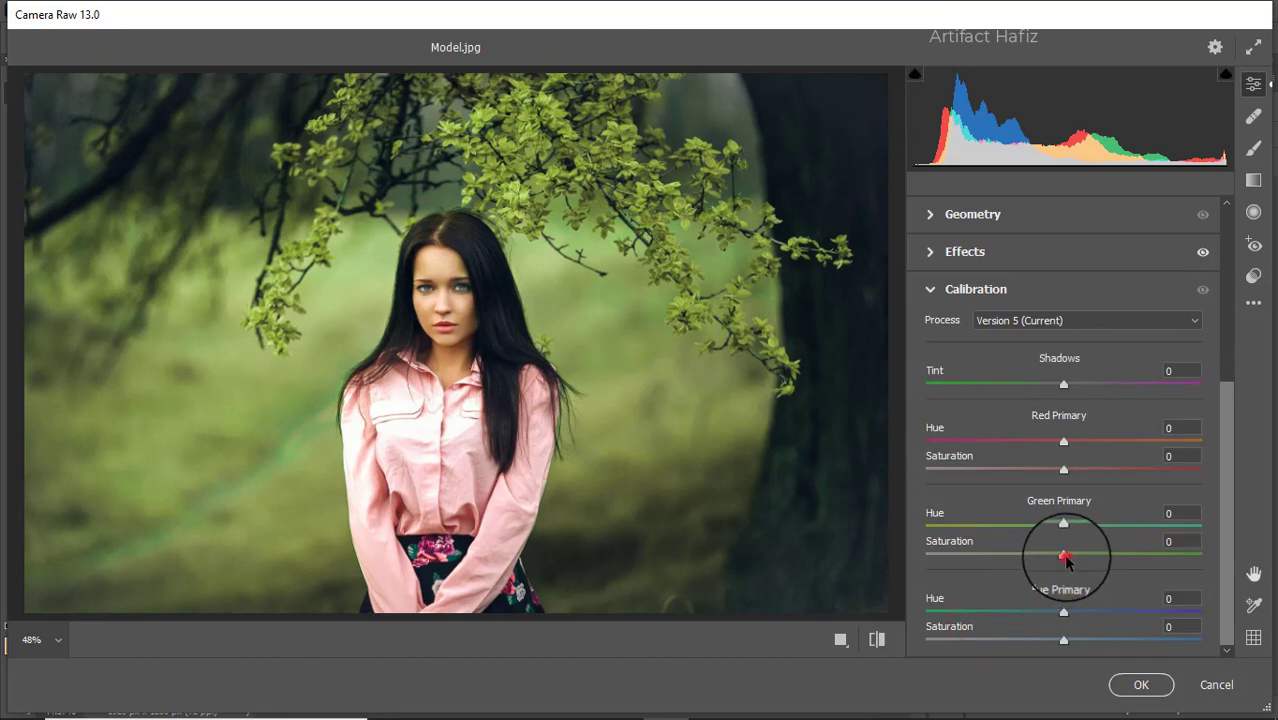
pyautogui.moveTo(1065, 557); pyautogui.dragTo(1127, 554)
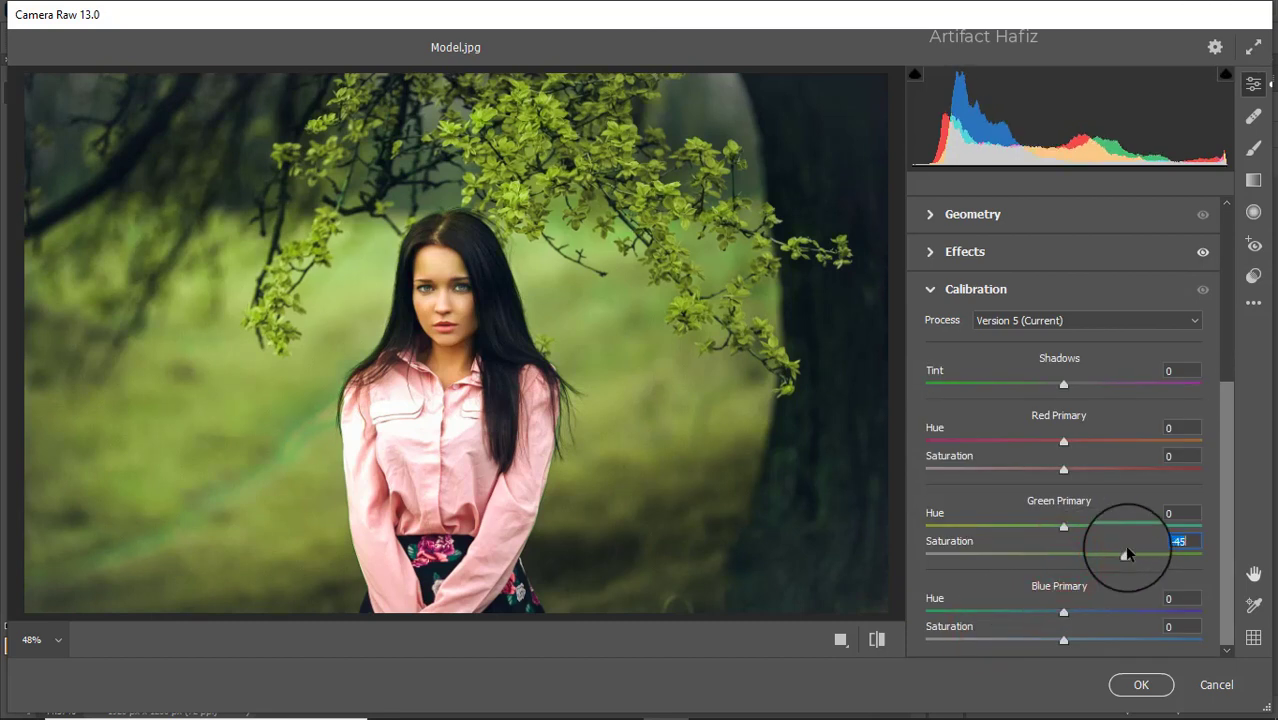
pyautogui.moveTo(1063, 469); pyautogui.dragTo(1028, 472)
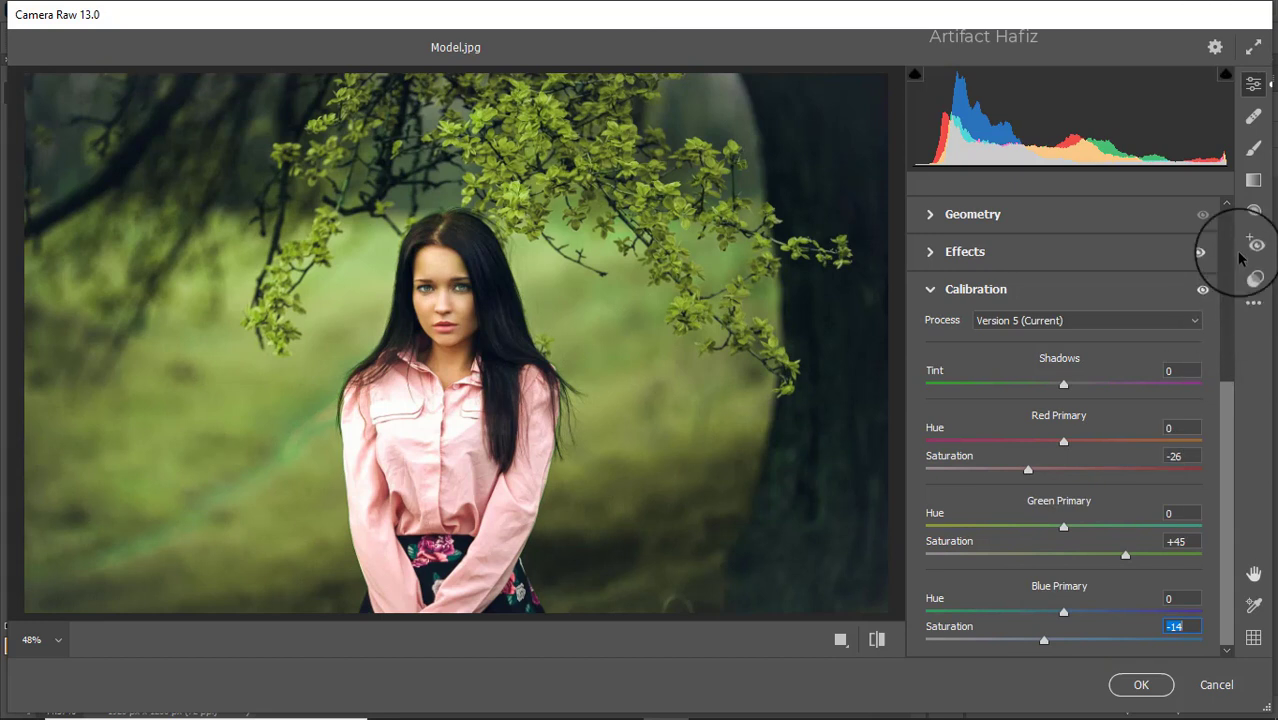
# Place an elliptical radial filter over the woman's head and torso and set its blacks to +19.
pyautogui.click(1254, 214)
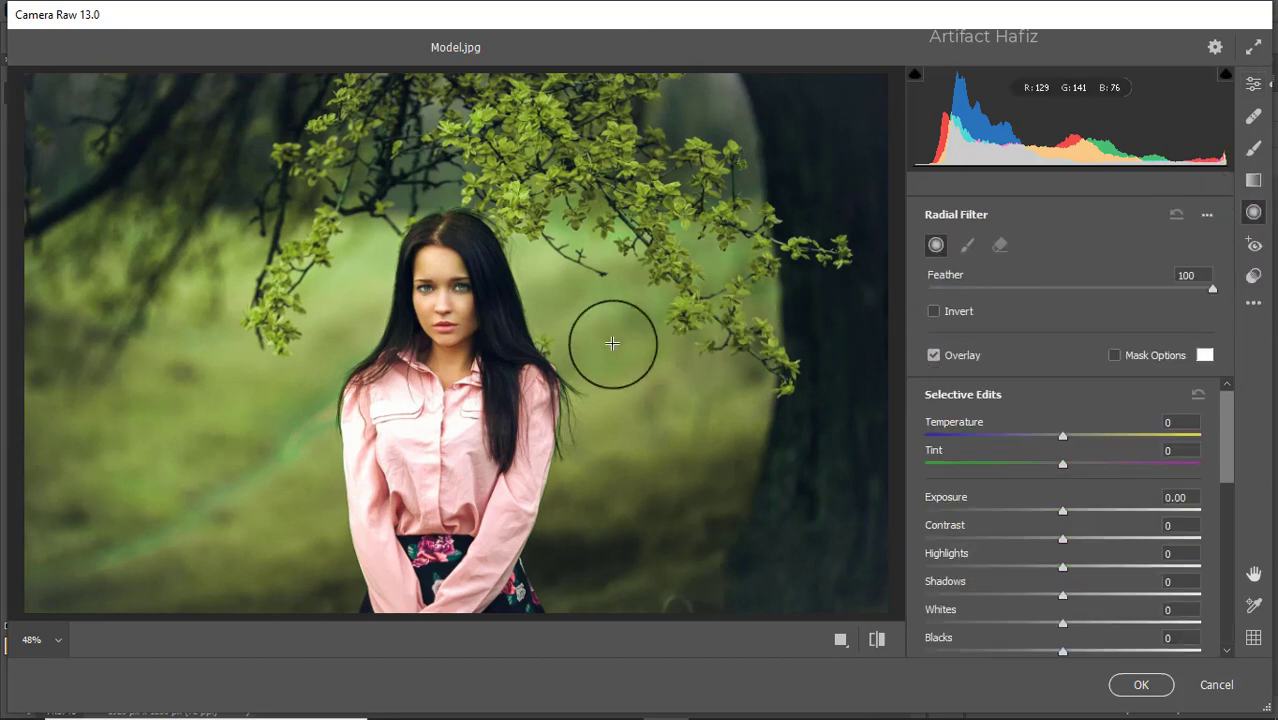
pyautogui.moveTo(405, 264)
pyautogui.mouseDown()
pyautogui.moveTo(520, 400)
pyautogui.moveTo(500, 399)
pyautogui.mouseUp()
pyautogui.moveTo(407, 271); pyautogui.dragTo(443, 370)
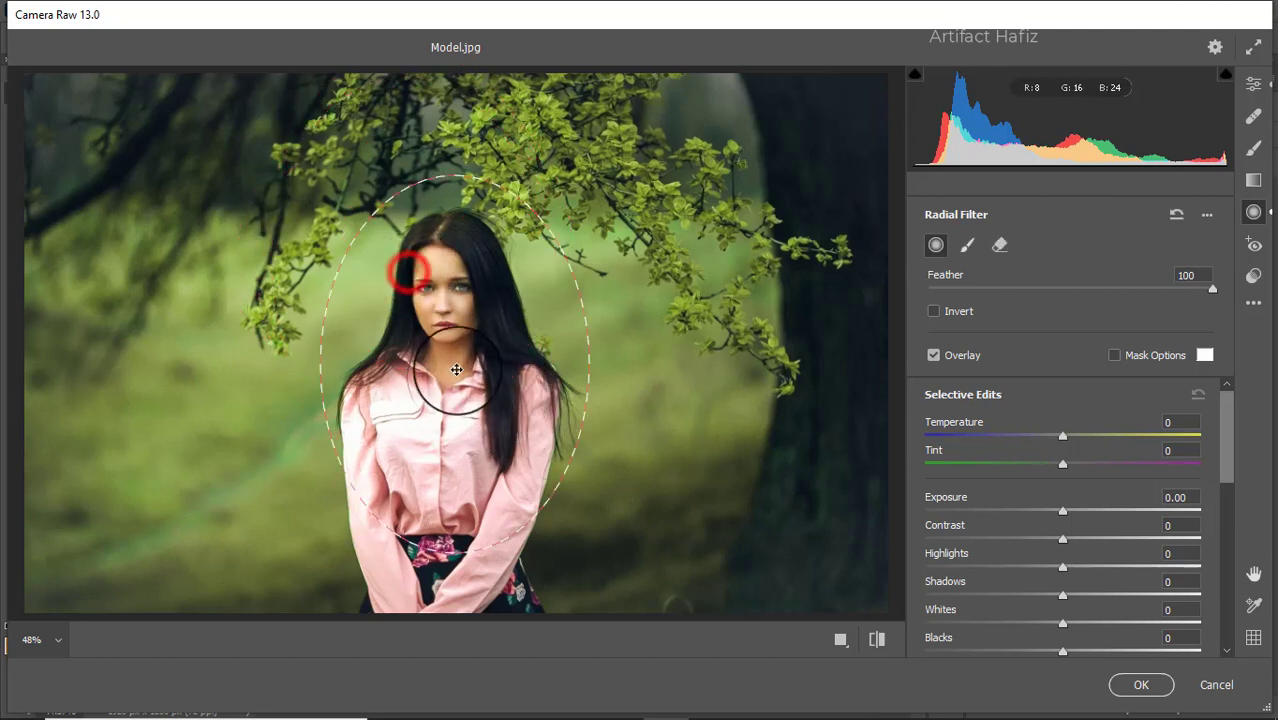
pyautogui.scroll(-3, 1070, 545)
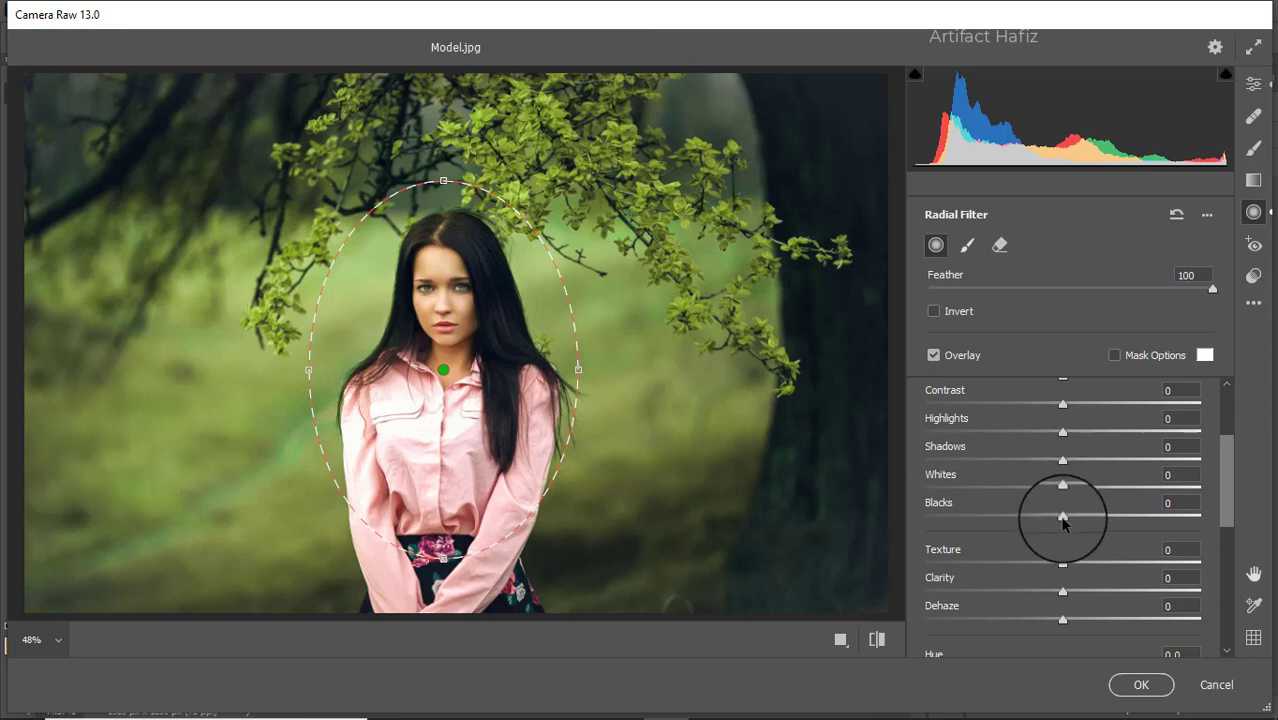
pyautogui.moveTo(1063, 518); pyautogui.dragTo(1089, 520)
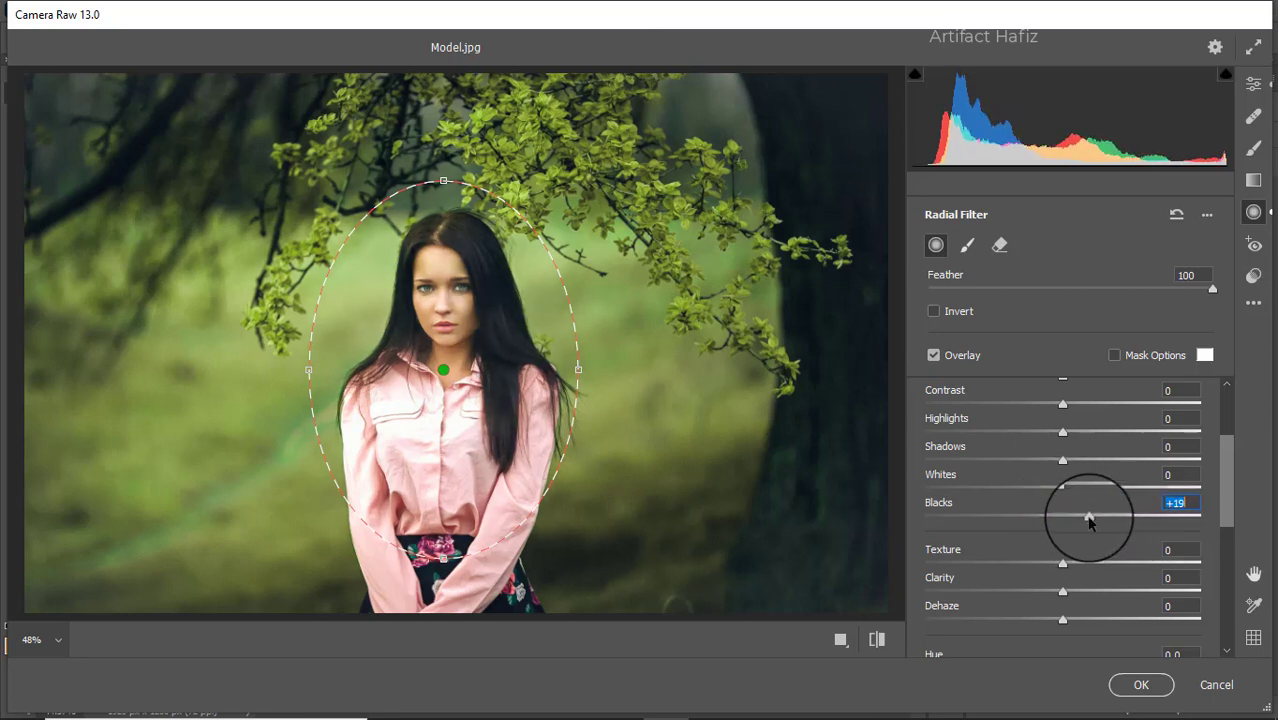
# Invert the radial filter to affect the area outside the ellipse, with contrast +16, shadows -100 and blacks +3.
pyautogui.click(933, 312)
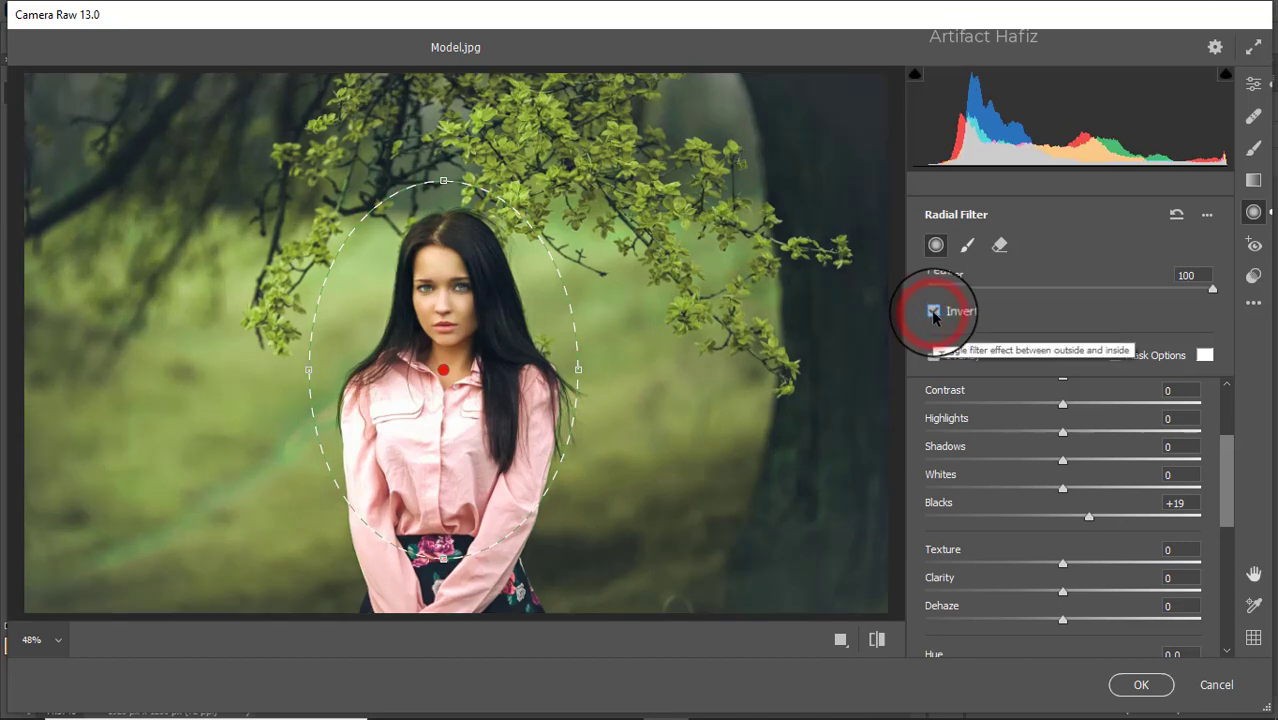
pyautogui.moveTo(1089, 517); pyautogui.dragTo(1125, 525)
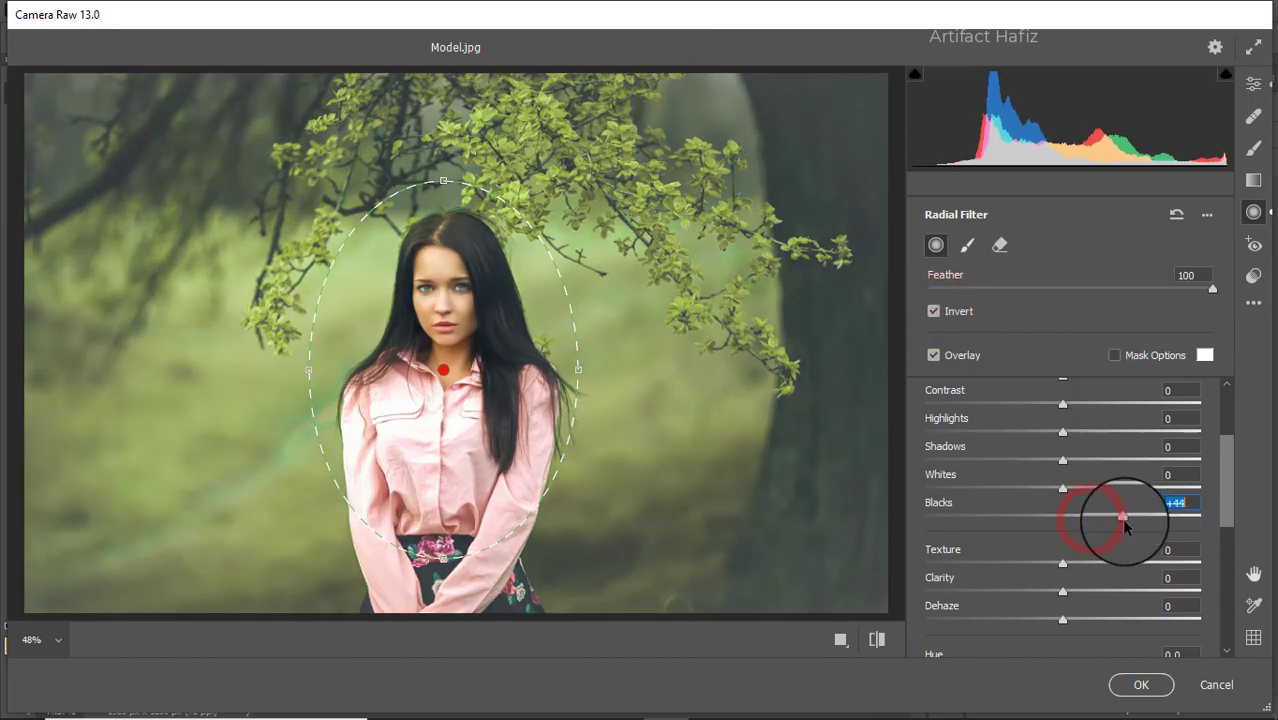
pyautogui.scroll(1, 1066, 432)
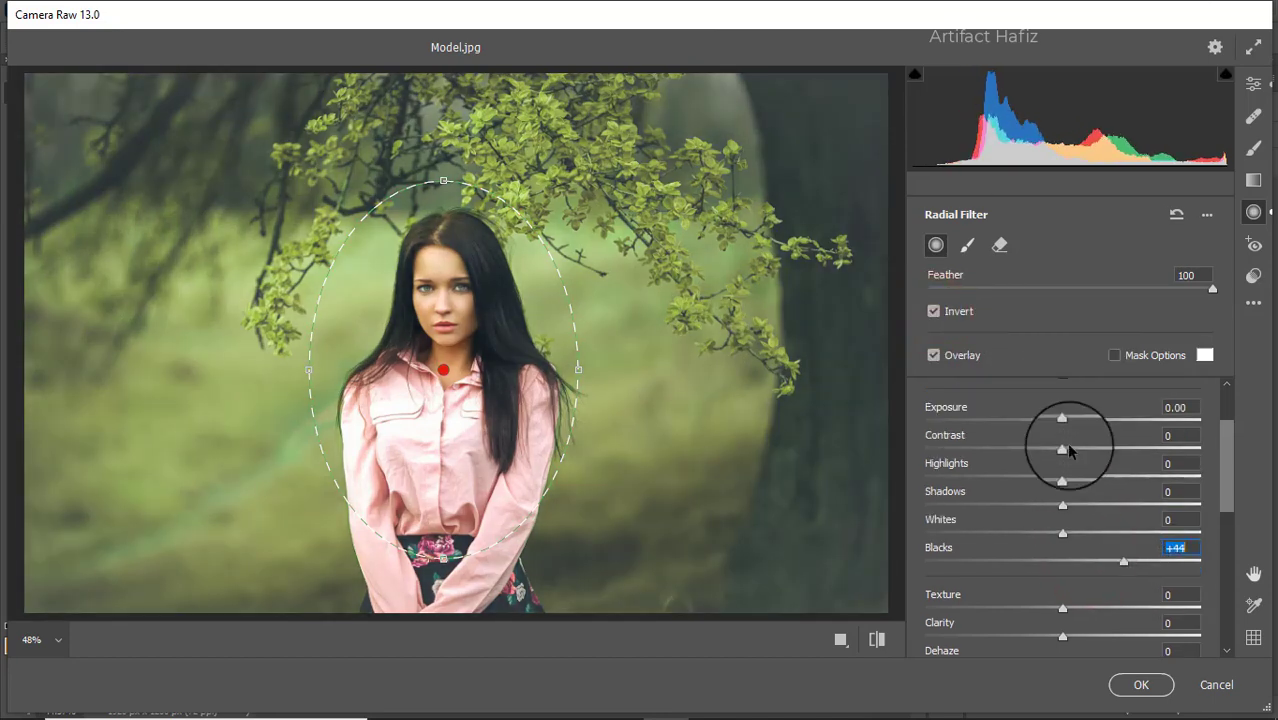
pyautogui.moveTo(1062, 447); pyautogui.dragTo(1083, 479)
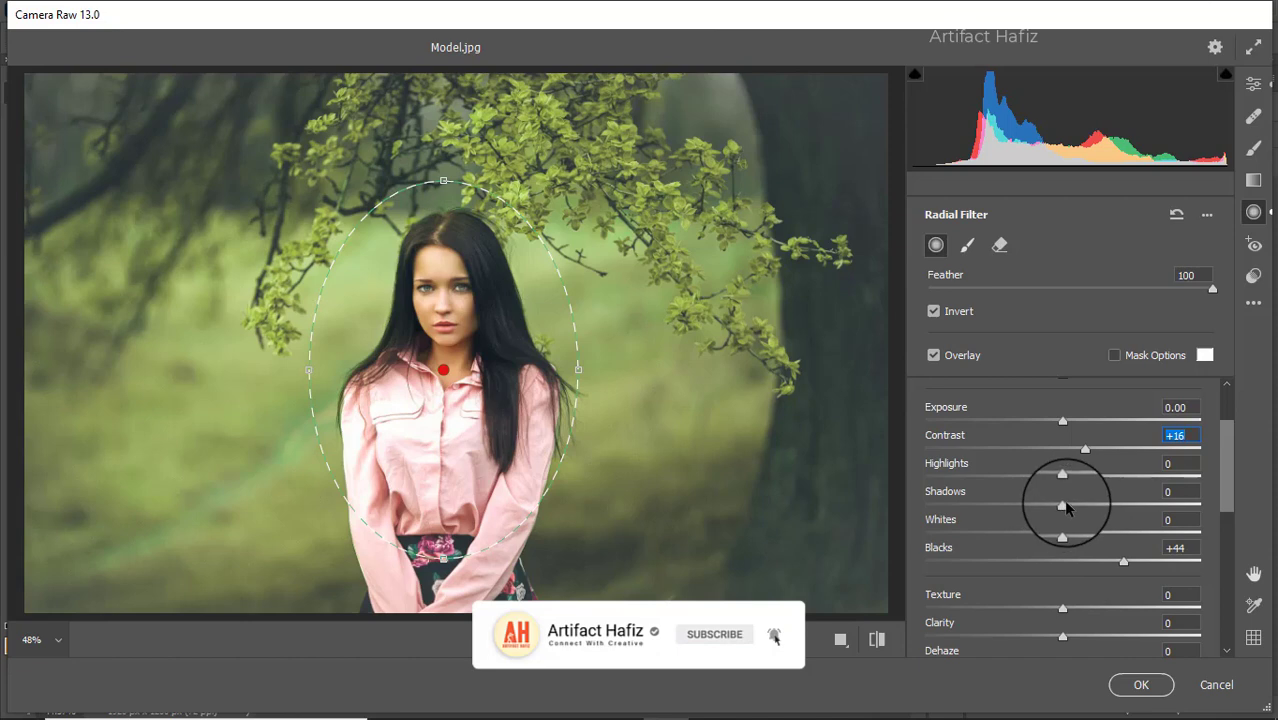
pyautogui.moveTo(1062, 504); pyautogui.dragTo(835, 499)
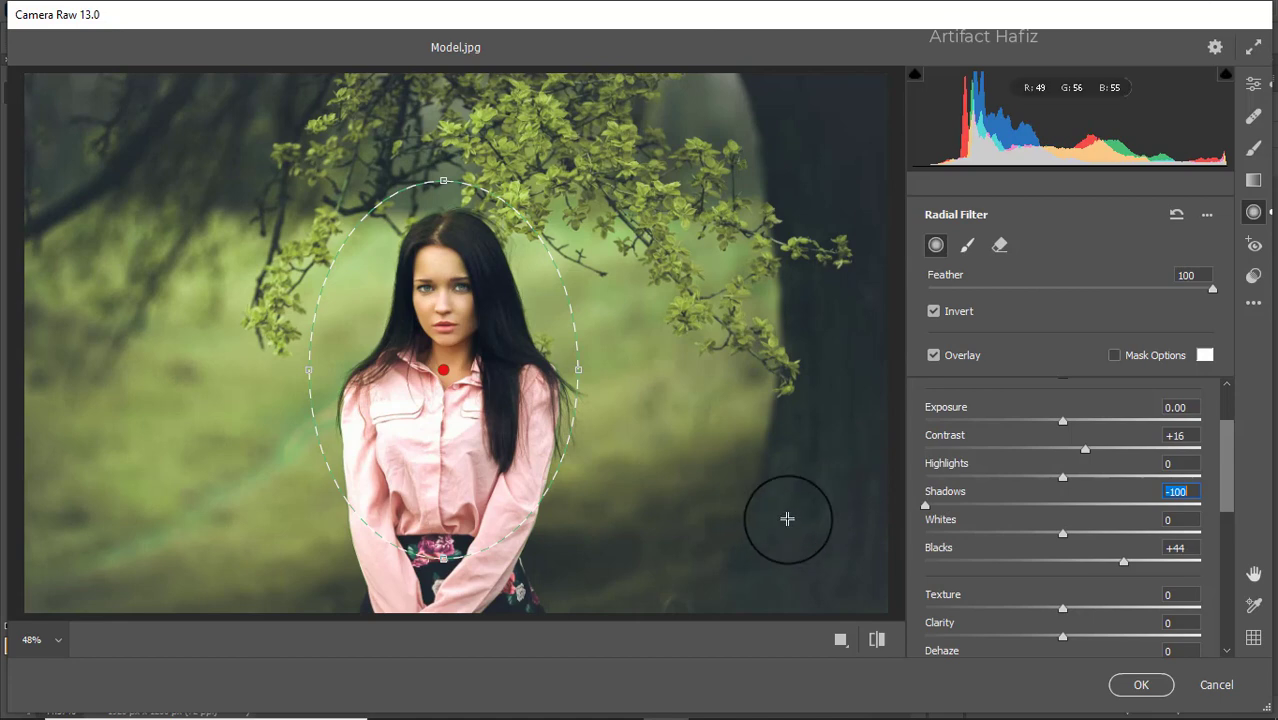
pyautogui.moveTo(1122, 566); pyautogui.dragTo(1080, 570)
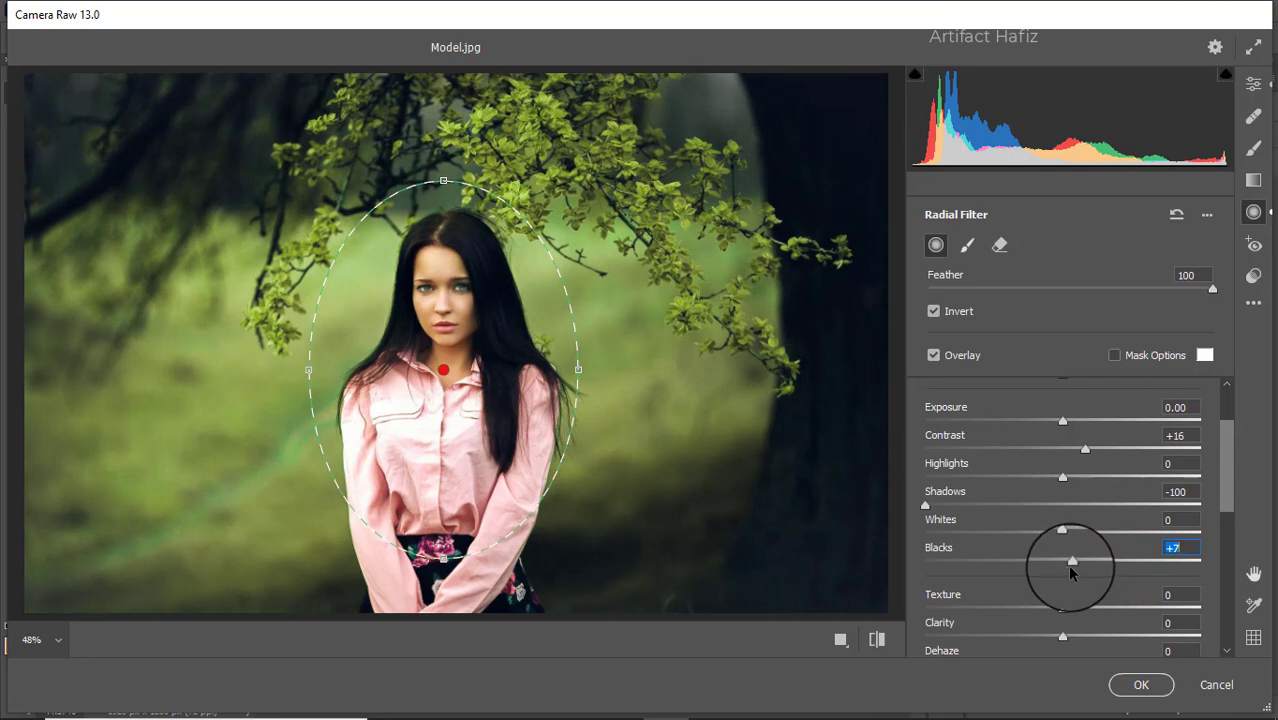
pyautogui.moveTo(1067, 572); pyautogui.dragTo(1067, 572)
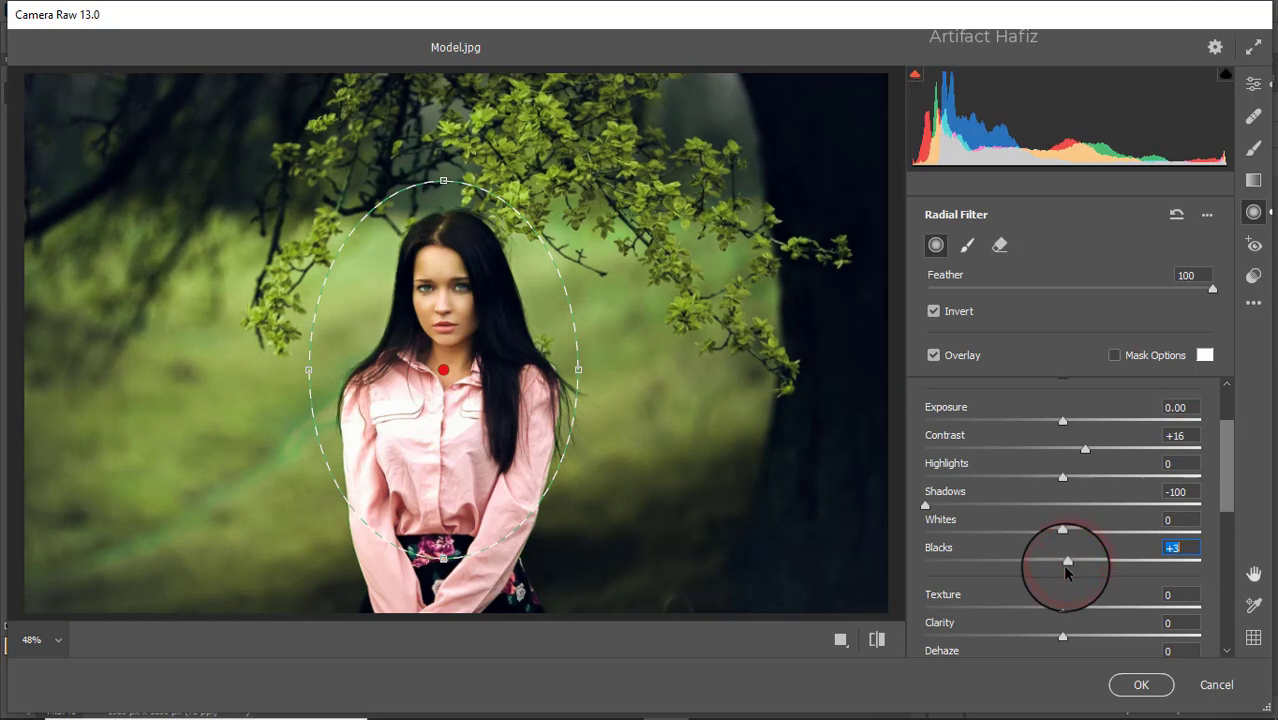
pyautogui.scroll(-1, 1060, 605)
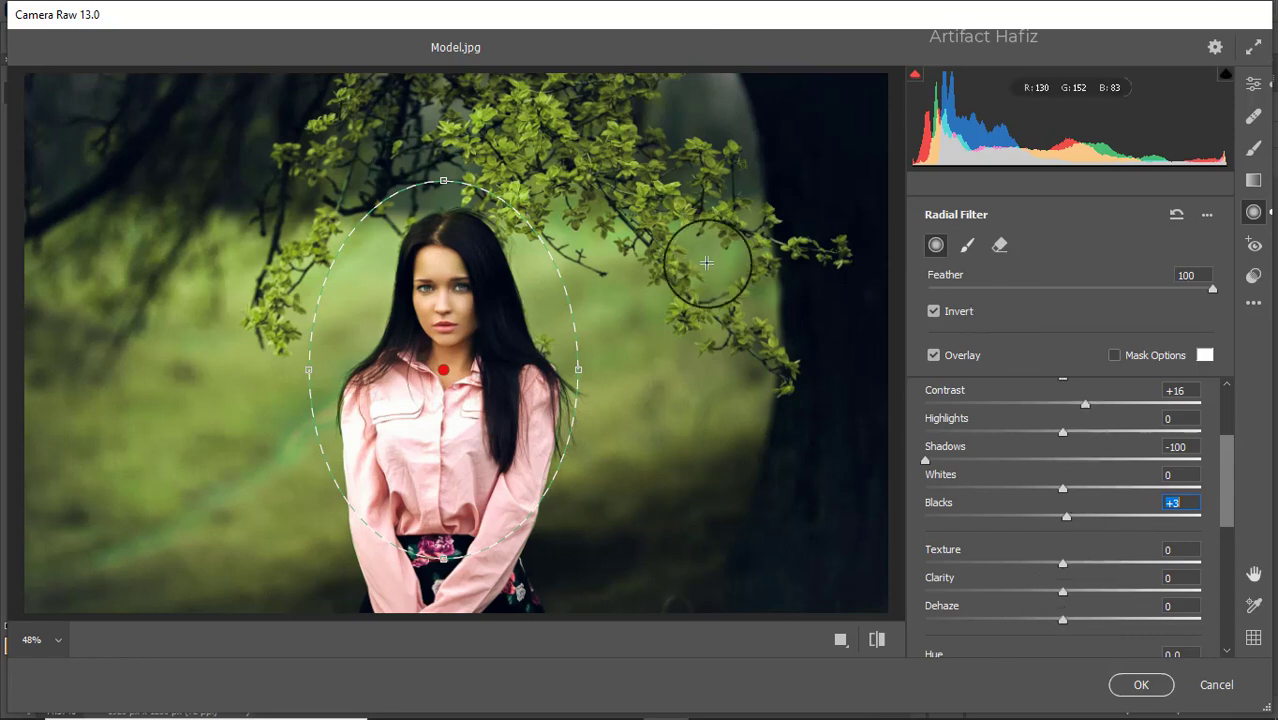
# Add a slanted graduated filter from the upper branches to the woman's head with exposure +1.05, and apply the Camera Raw edits.
pyautogui.click(1254, 180)
pyautogui.moveTo(444, 82); pyautogui.dragTo(488, 235)
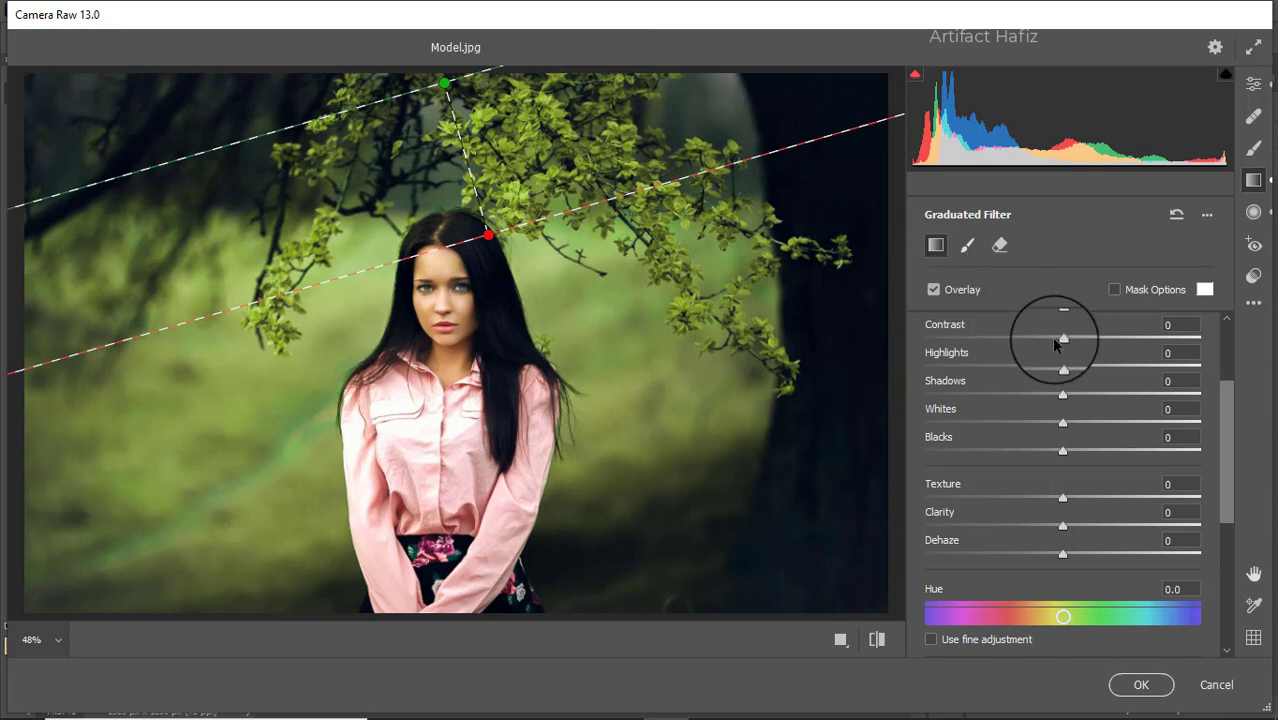
pyautogui.scroll(3, 1062, 342)
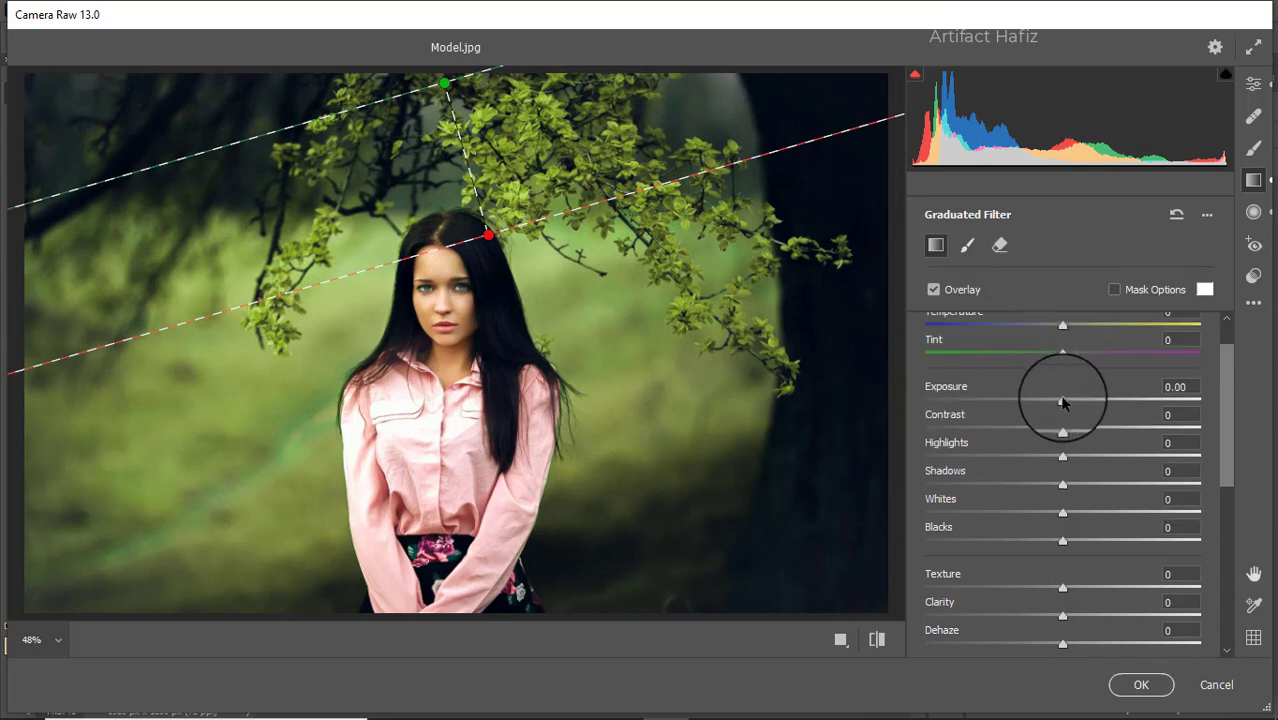
pyautogui.moveTo(1062, 399); pyautogui.dragTo(1113, 402)
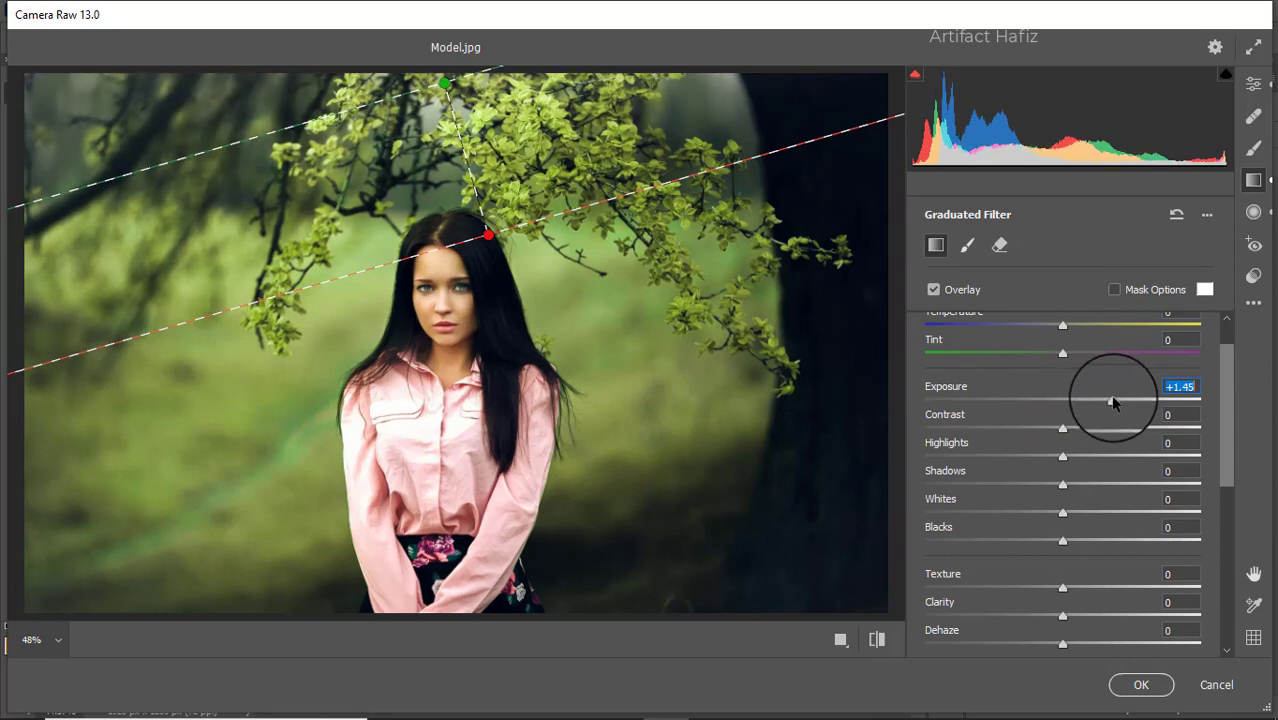
pyautogui.moveTo(1108, 401); pyautogui.dragTo(1104, 404)
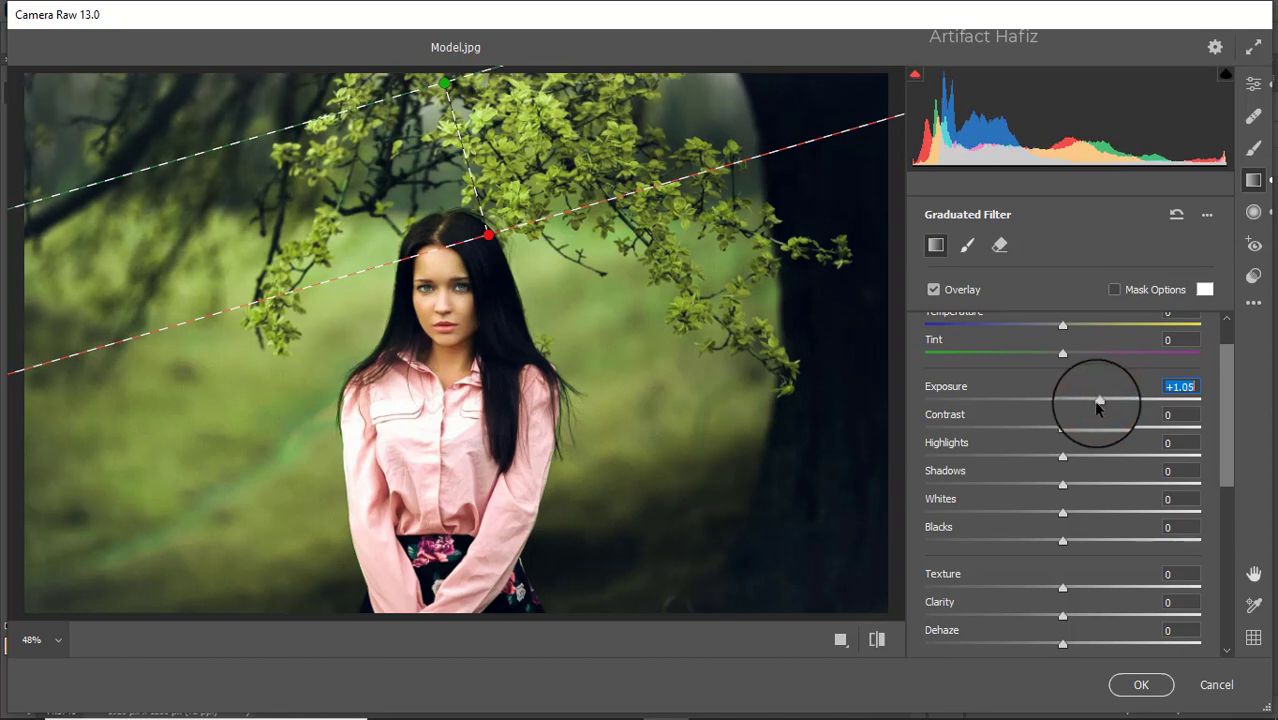
pyautogui.click(1140, 685)
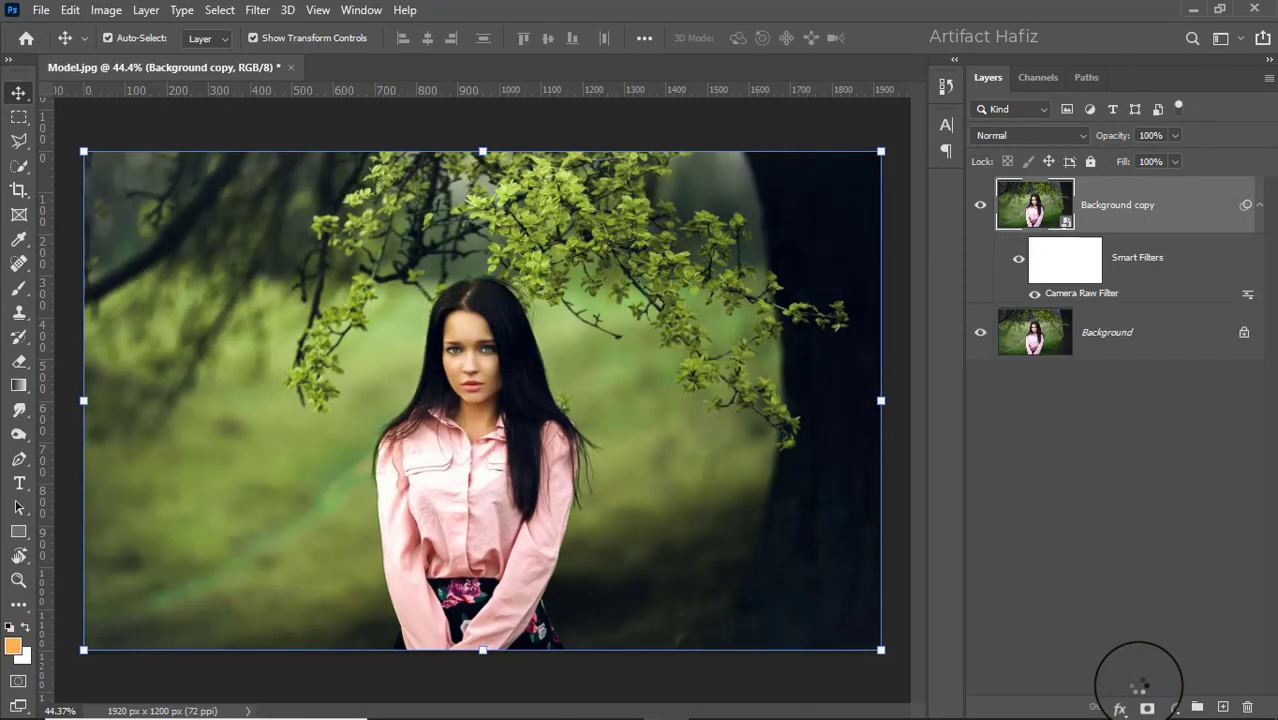
# Compare the graded photo with the original by toggling the visibility of the Background copy layer.
pyautogui.click(977, 208)
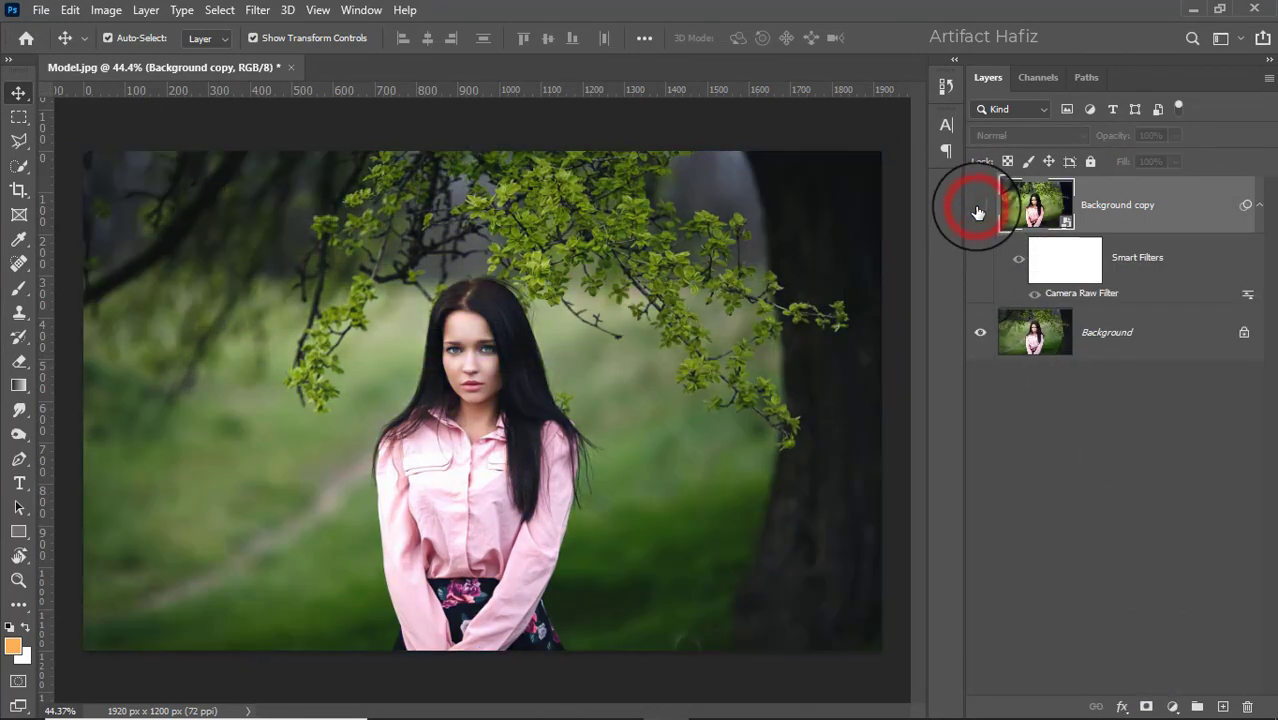
pyautogui.click(978, 208)
pyautogui.click(978, 208)
pyautogui.click(978, 208)
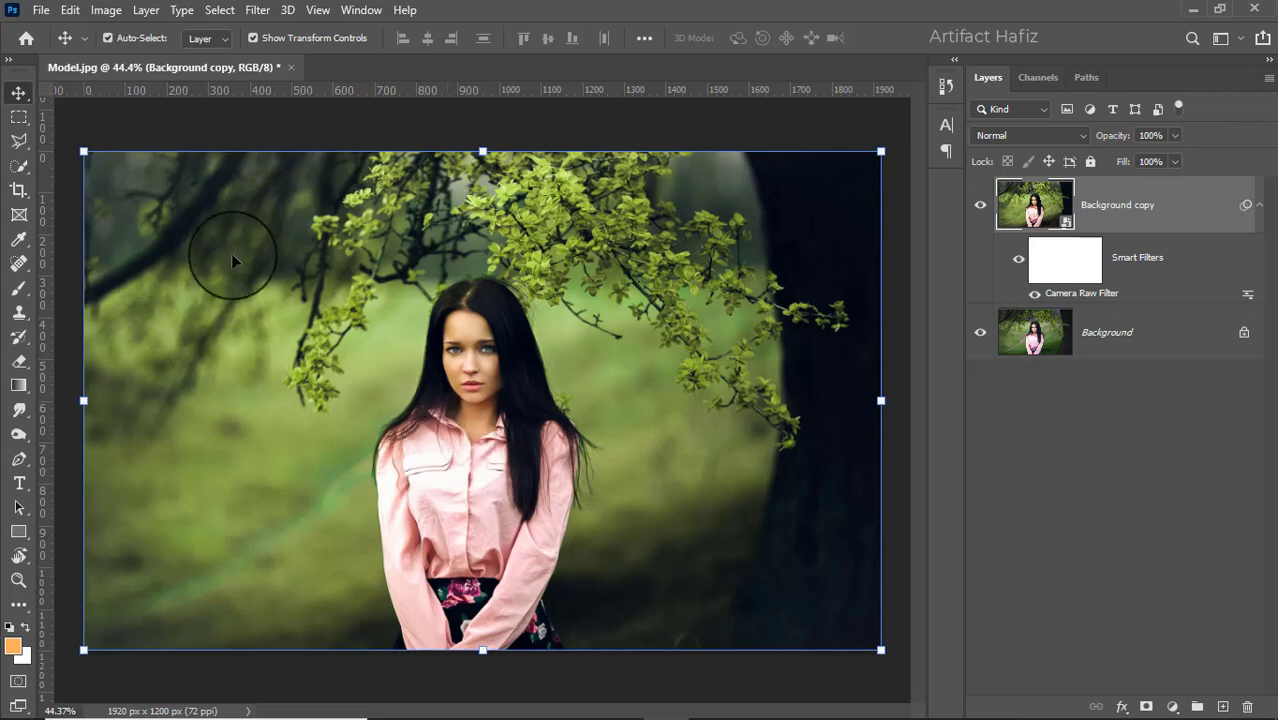
pyautogui.click(17, 190)
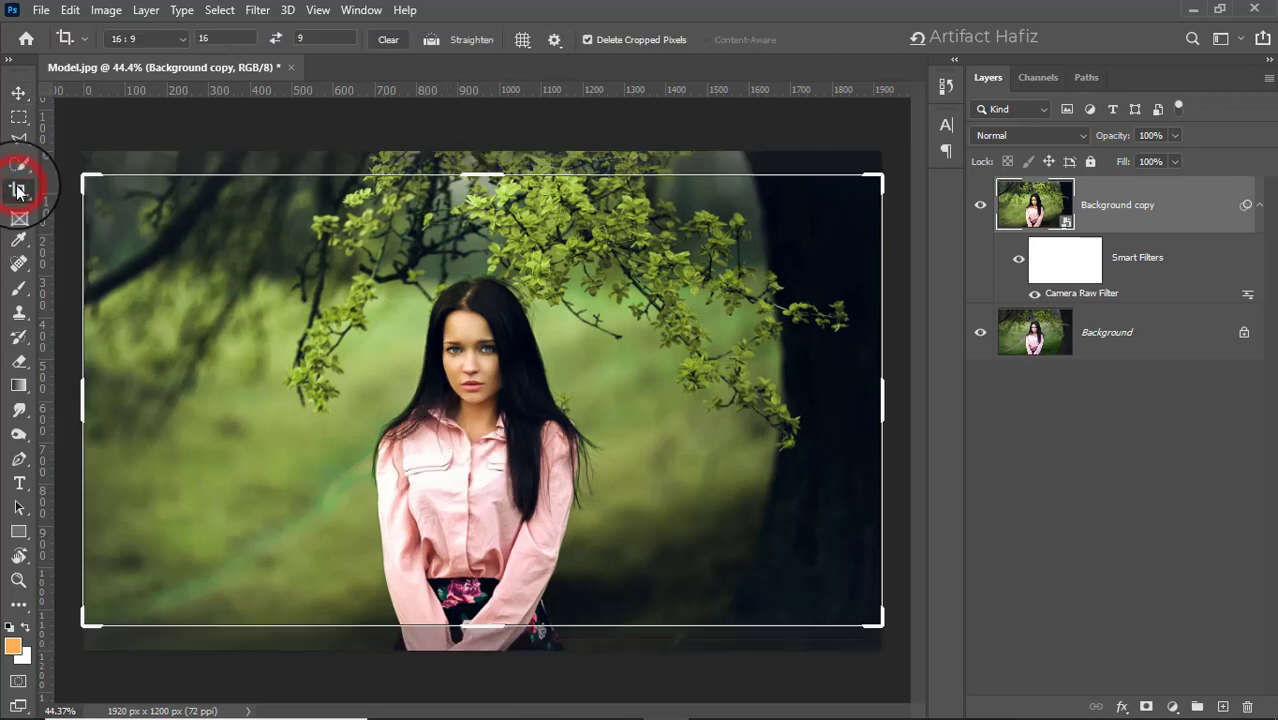
pyautogui.click(18, 92)
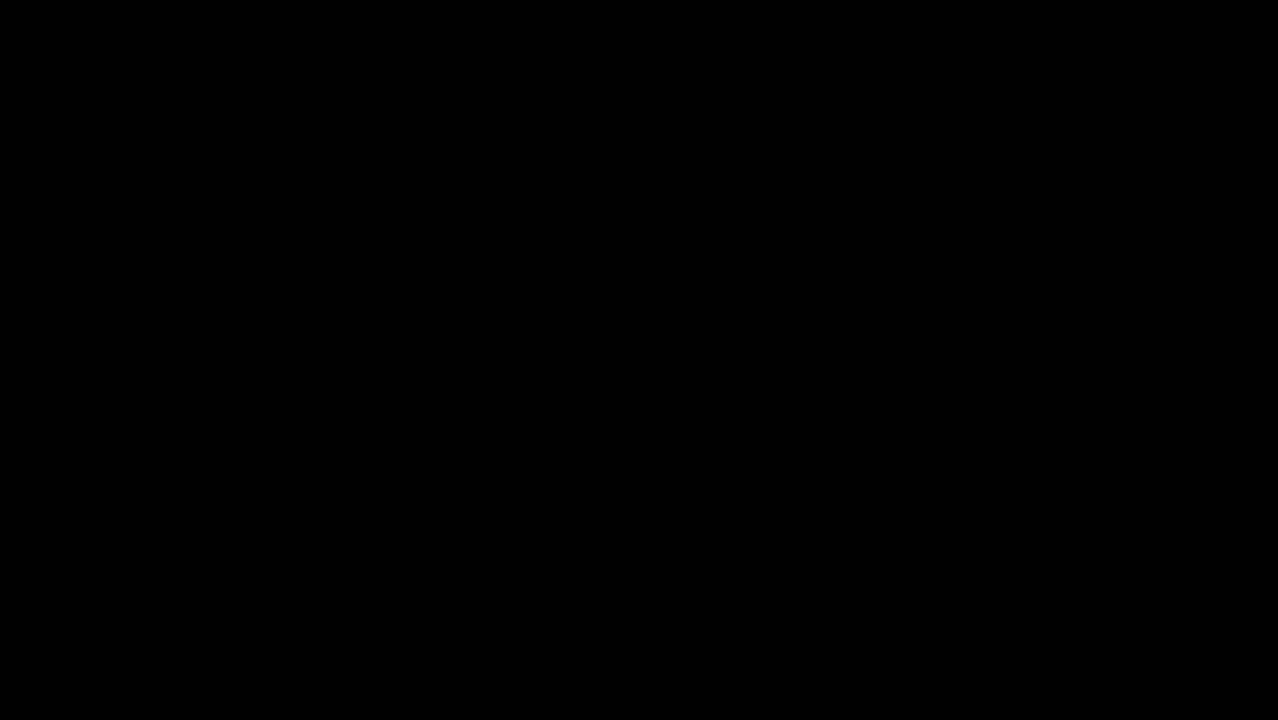